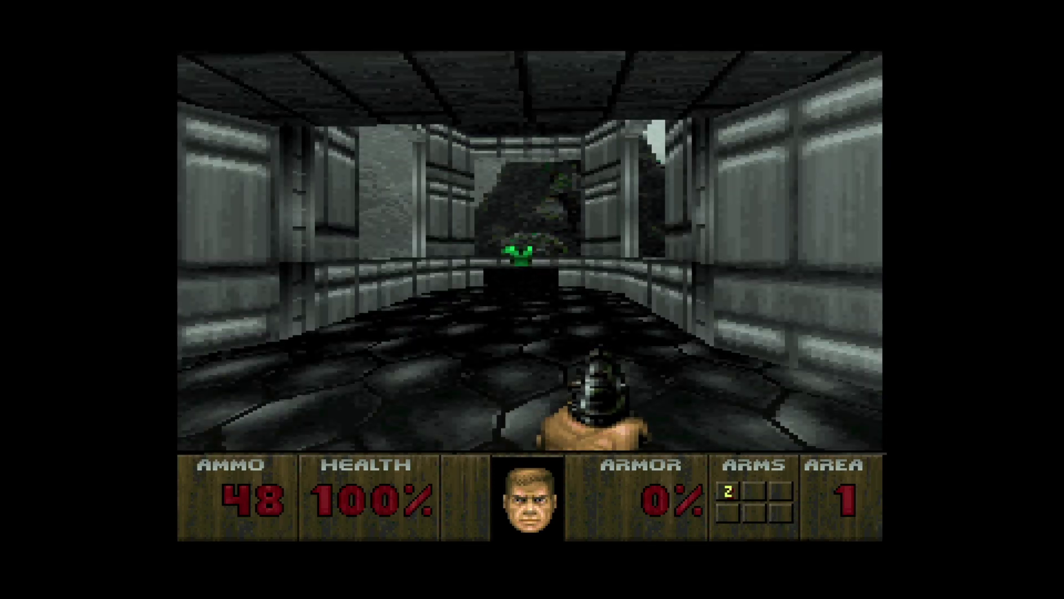
key("Up")
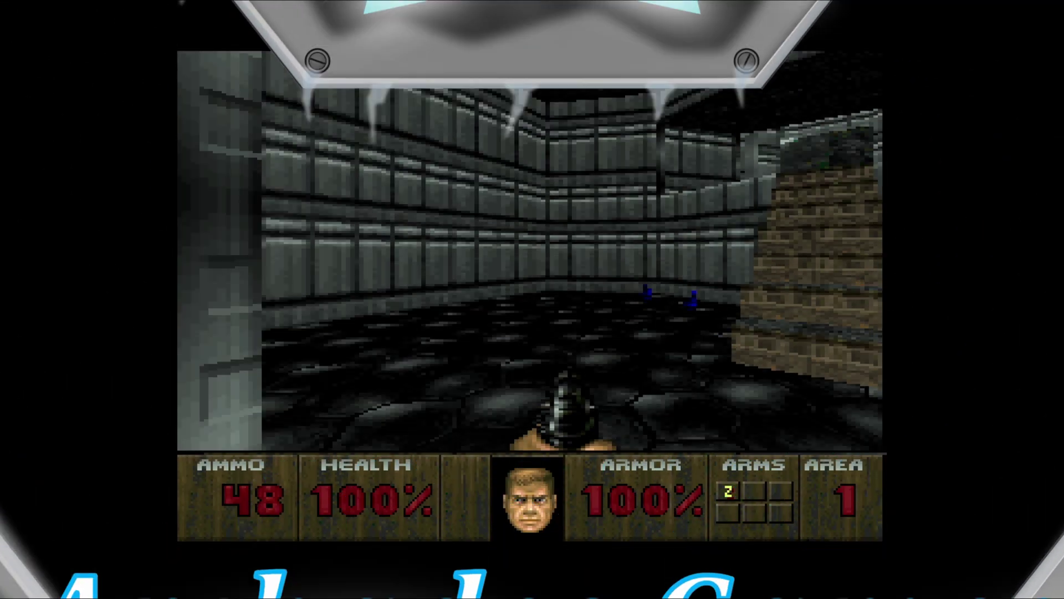
key("Up")
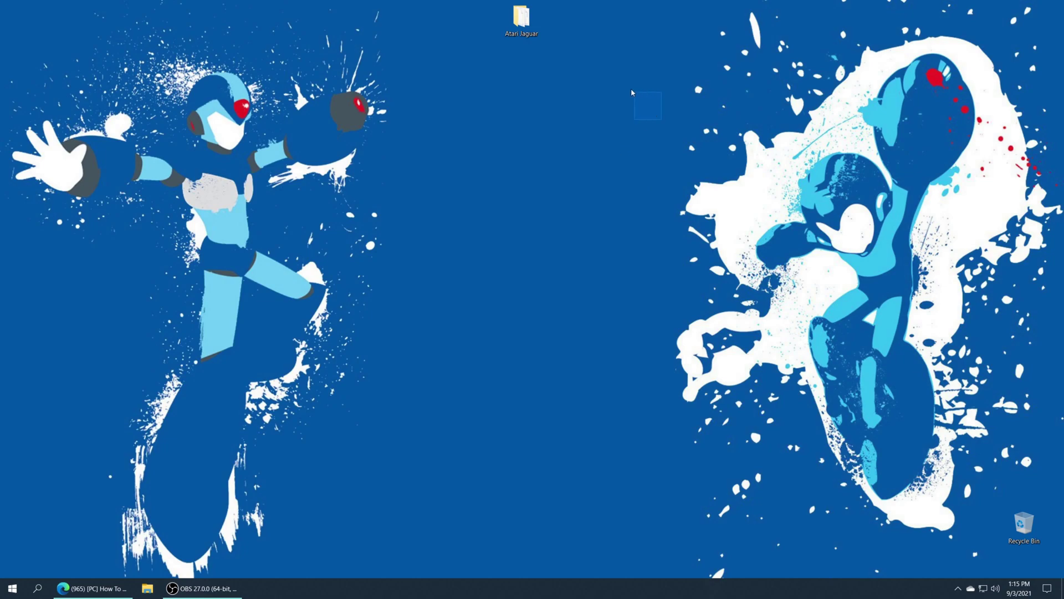
left_click_drag(631, 92, 580, 97)
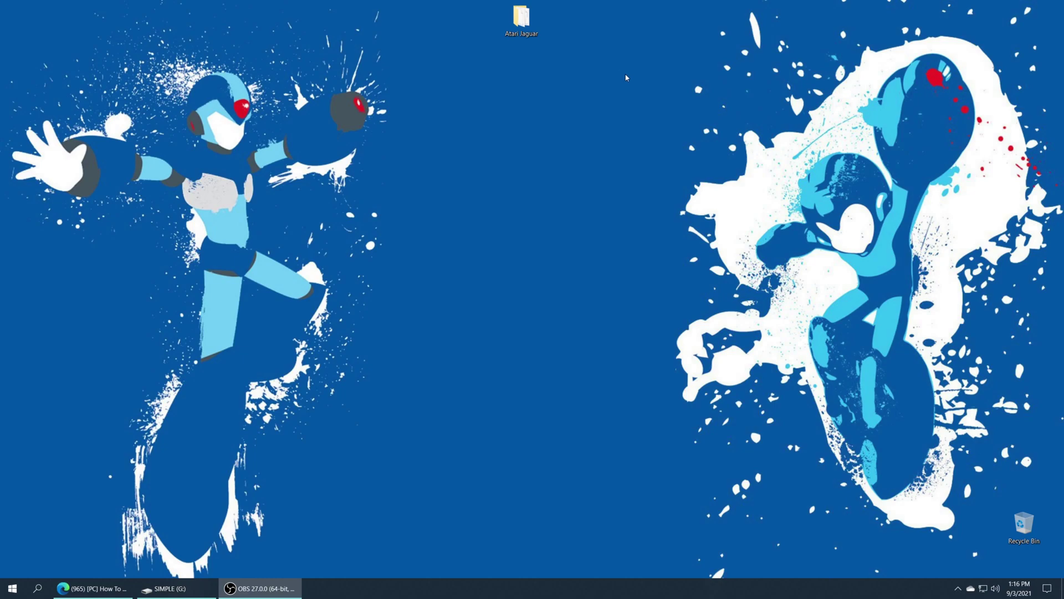
left_click_drag(654, 67, 575, 169)
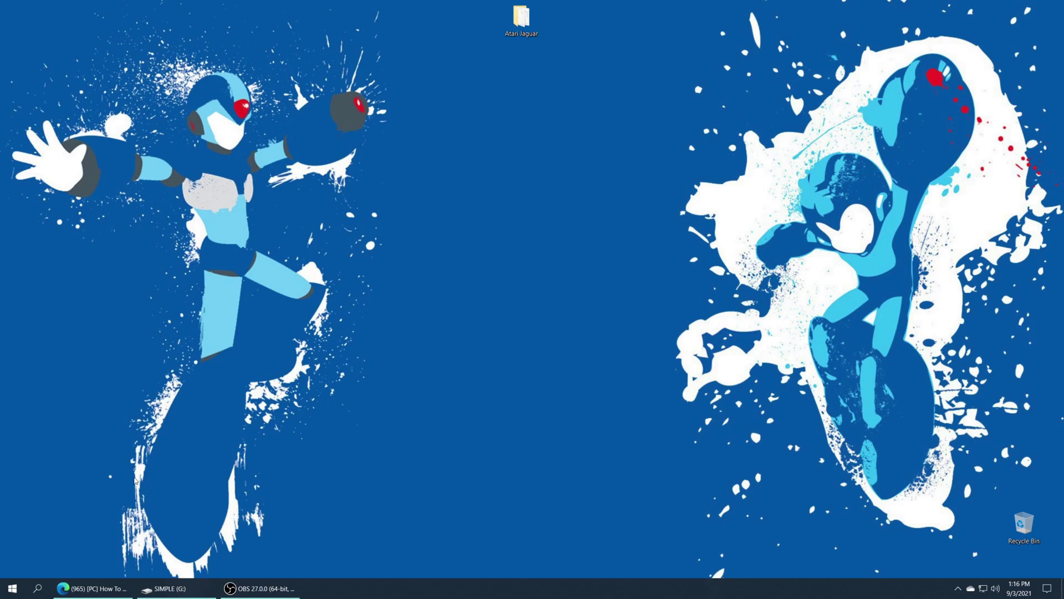
Step: Copy the Atari Jaguar folder from the desktop to the SIMPLE (G:) drive and close the open folder windows
left_click(172, 588)
left_click_drag(521, 19, 765, 347)
key("alt+F4")
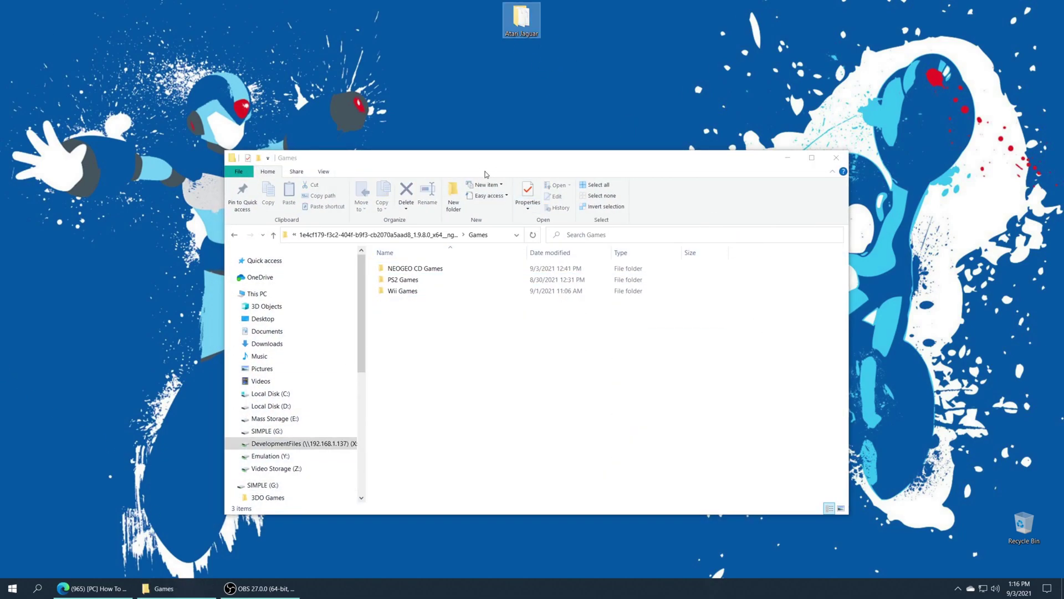
left_click(837, 159)
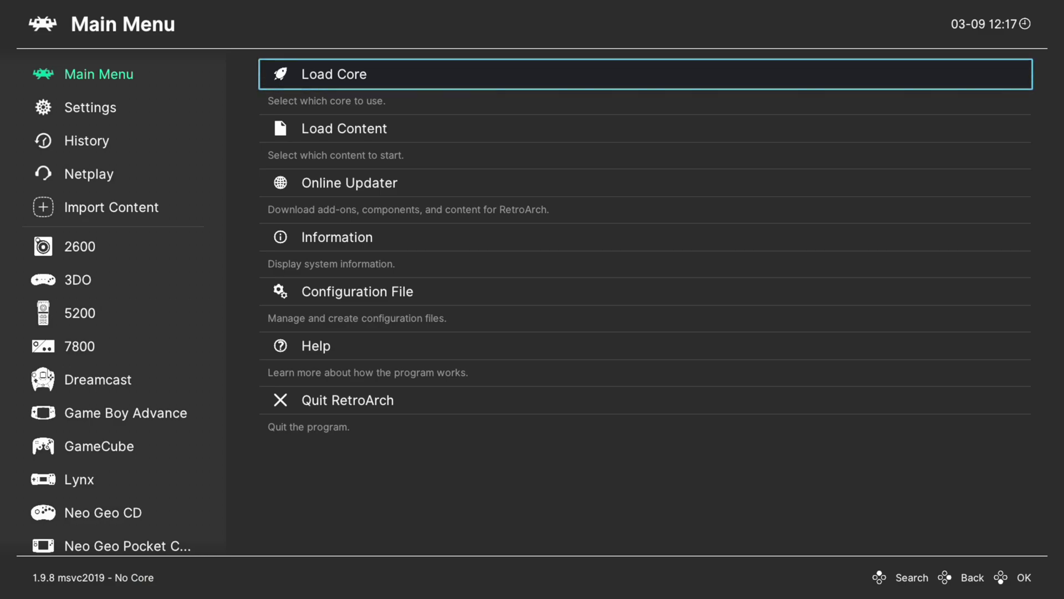
Step: Browse for content to load and open the E:\ drive
key("Down")
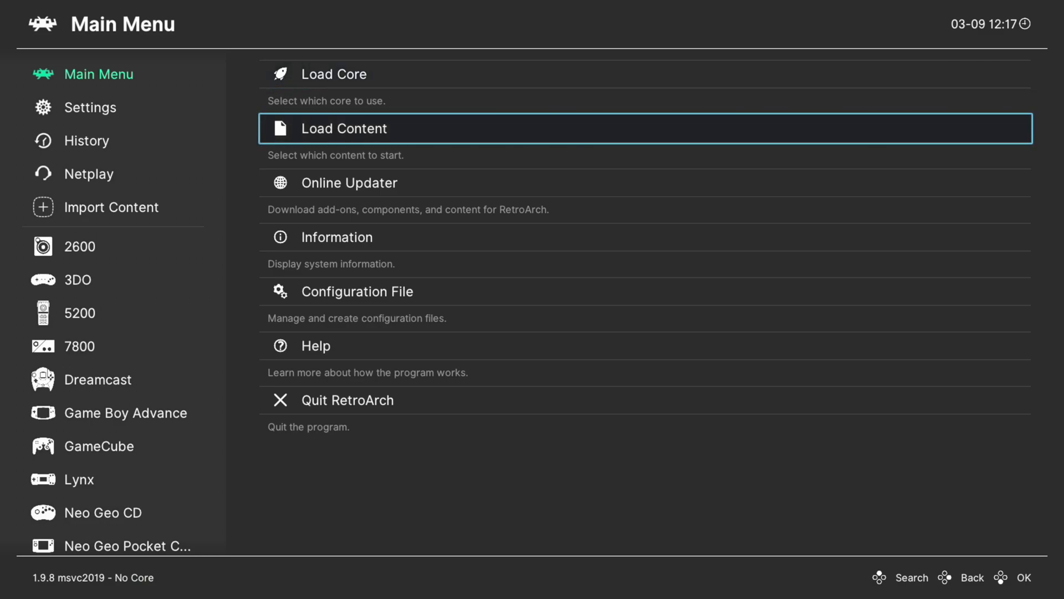
key("Return")
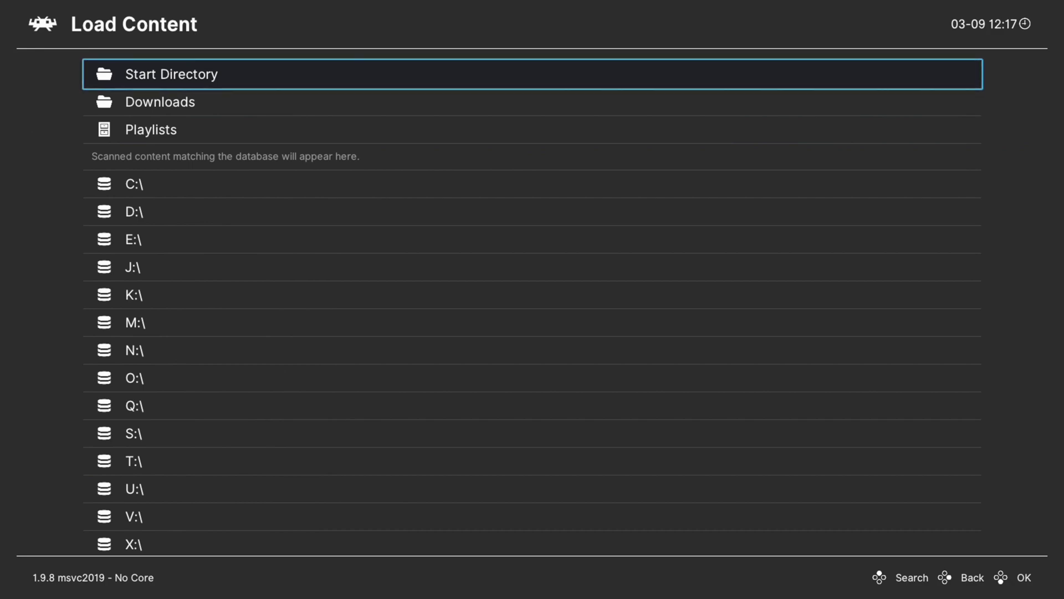
key("Down")
key("Down")
key("Down")
key("Down")
key("Down")
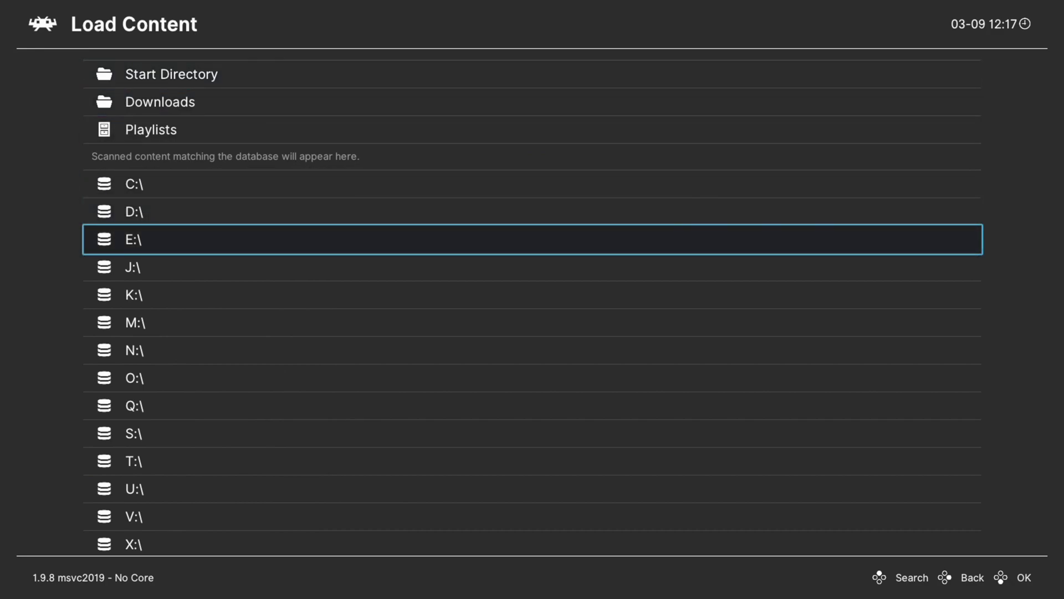
key("Return")
Step: Open the Atari Jaguar folder on E:\ to view its game files
key("Down")
key("Down")
key("Down")
key("Down")
key("Down")
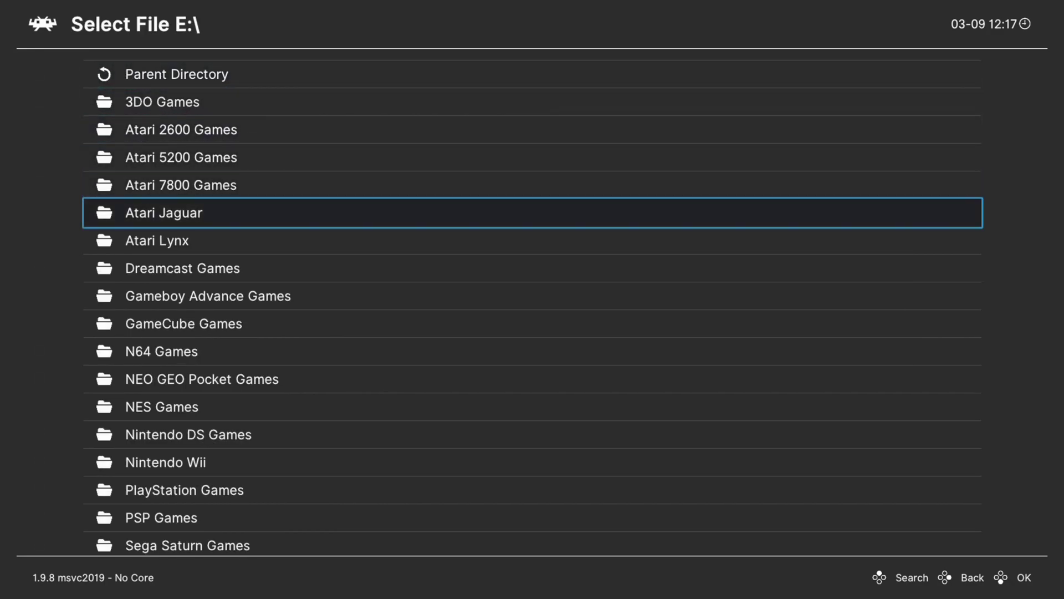
key("Return")
key("Down")
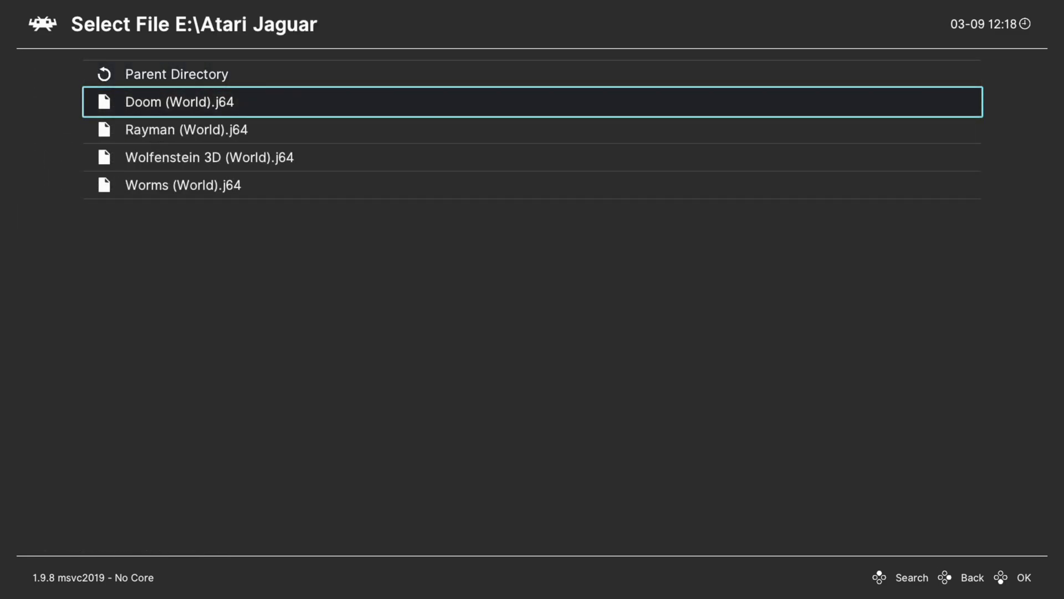
Step: Return to the drive list and open the S:\ drive
key("BackSpace")
key("BackSpace")
key("Down")
key("Down")
key("Down")
key("Down")
key("Down")
key("Down")
key("Return")
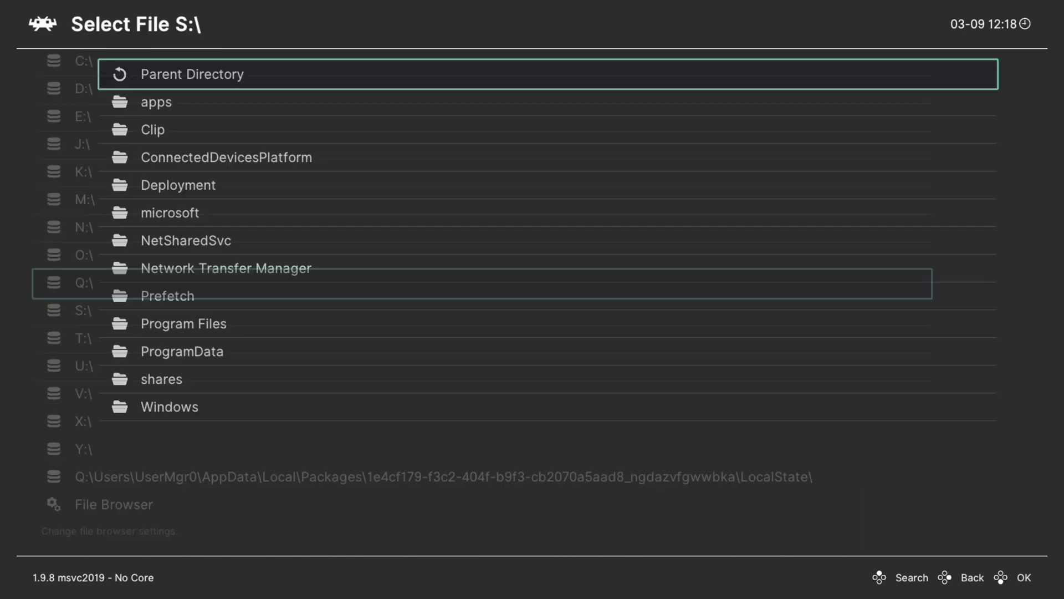
Step: Open the WindowsApps folder inside S:\Program Files
key("Down")
key("Down")
key("Down")
key("Down")
key("Down")
key("Down")
key("Down")
key("Down")
key("Down")
key("Return")
key("Down")
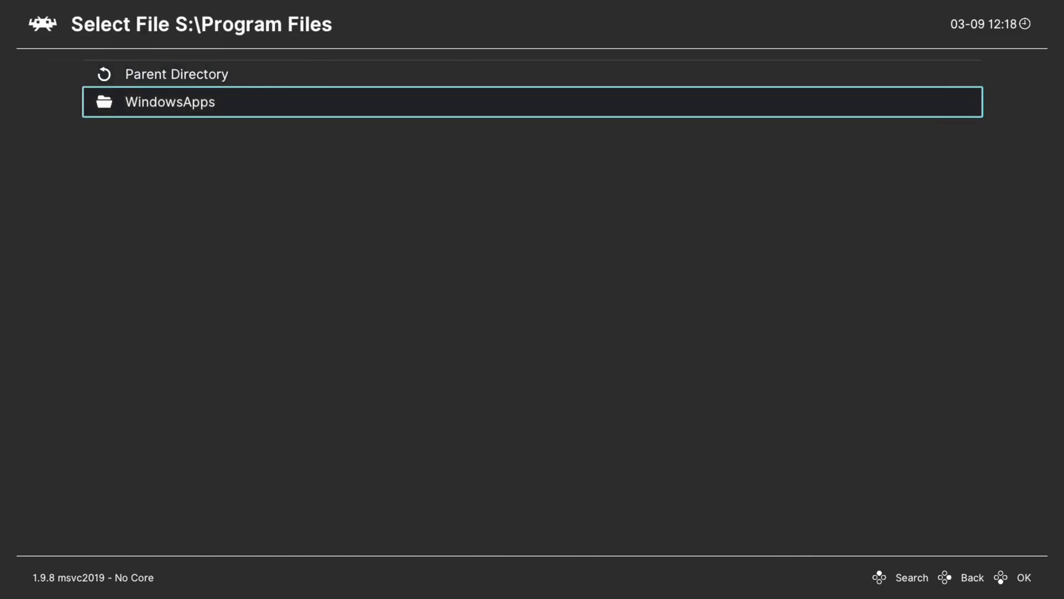
key("Return")
Step: Open the Games folder inside the 1e4cf179-f3c2-404f-b9f3-cb2070a5aad8_1.9.8.0_x64 package folder
key("Down")
key("Down")
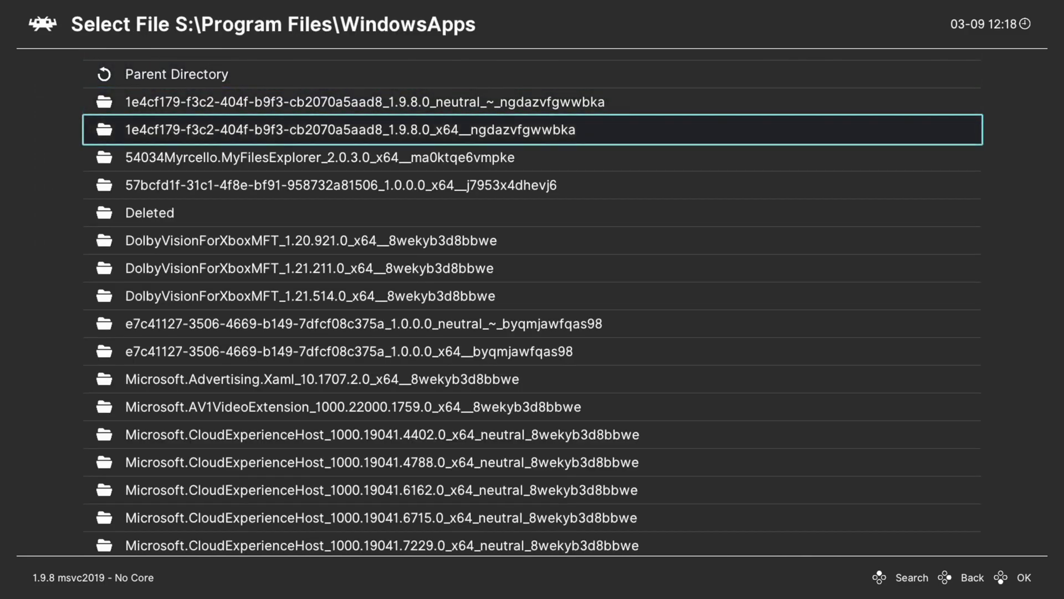
key("Return")
key("Down")
key("Down")
key("Down")
key("Down")
key("Down")
key("Return")
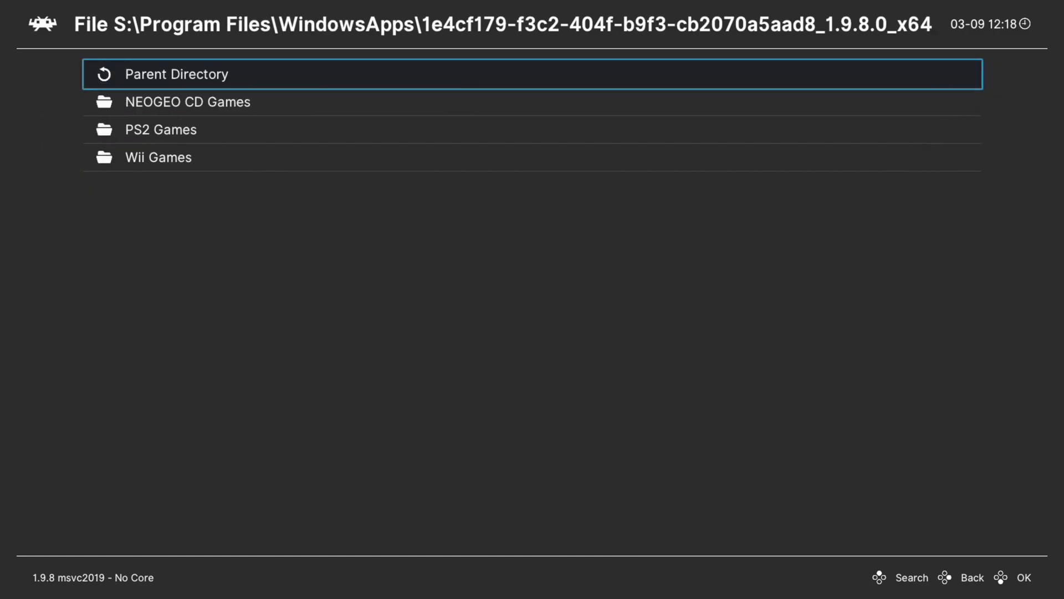
Step: Look over the game folders stored in the package folder and return to the Main Menu
key("Down")
key("Down")
key("Down")
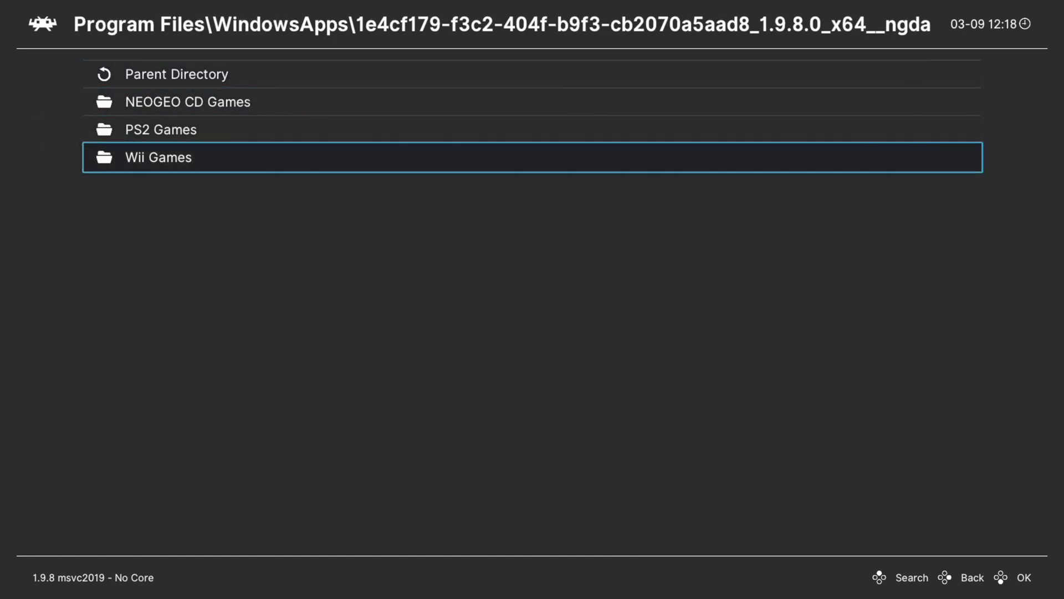
key("BackSpace")
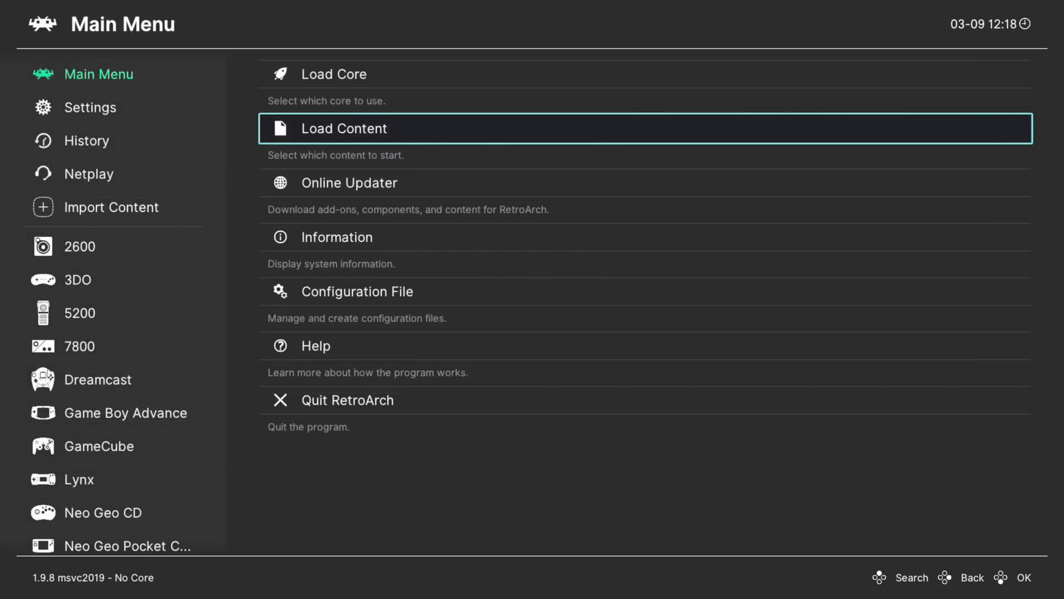
Step: Open the Manual Scan settings under Import Content
key("Left")
key("Down")
key("Down")
key("Down")
key("Down")
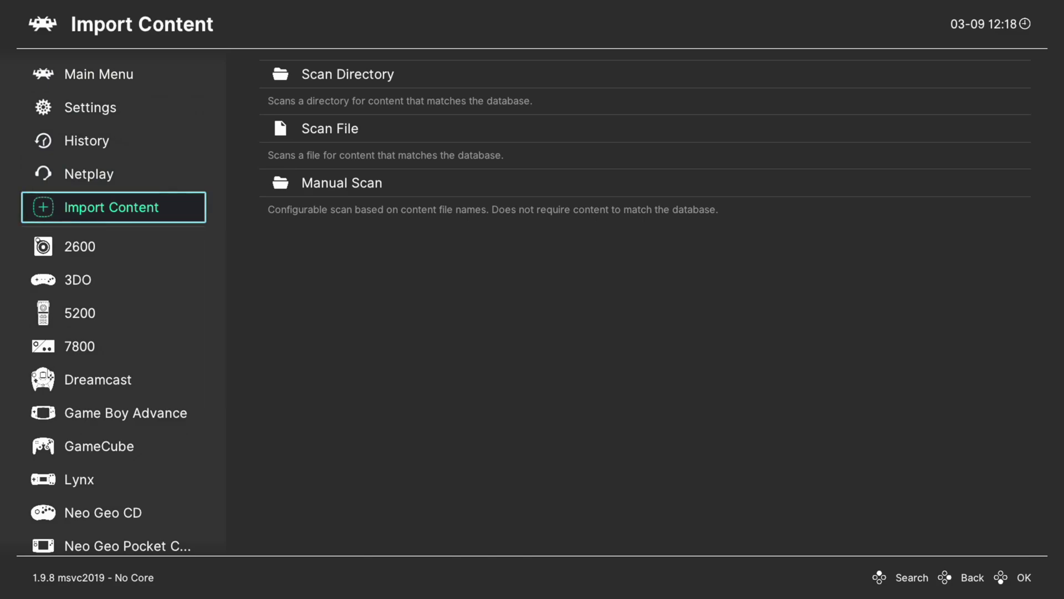
key("Right")
key("Down")
key("Down")
key("Return")
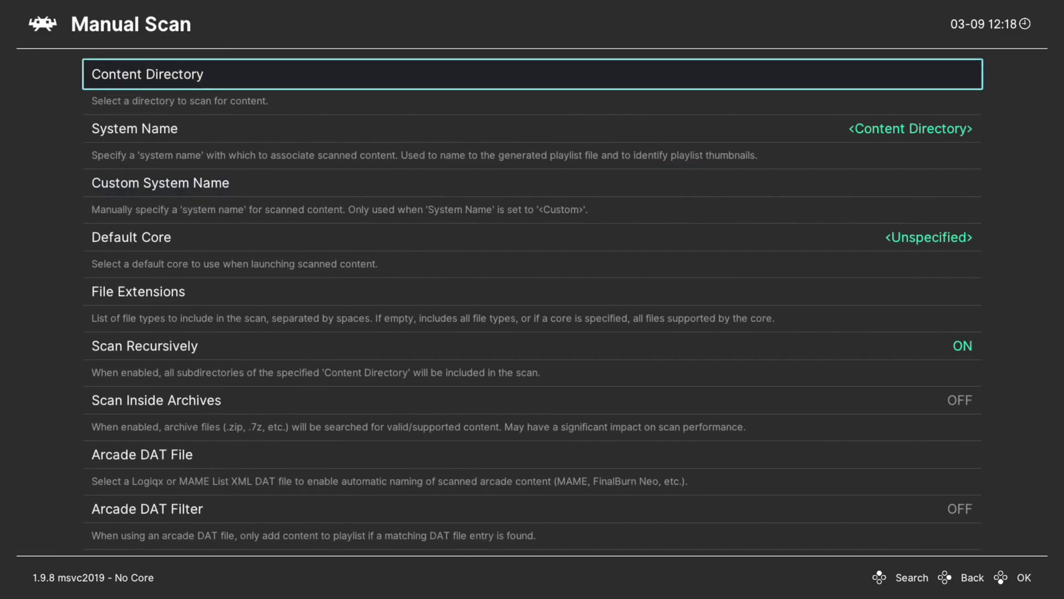
Step: Open the E:\ drive while choosing the scan's Content Directory
key("Return")
key("Down")
key("Down")
key("Down")
key("Down")
key("Down")
key("Down")
key("Down")
key("Down")
key("Down")
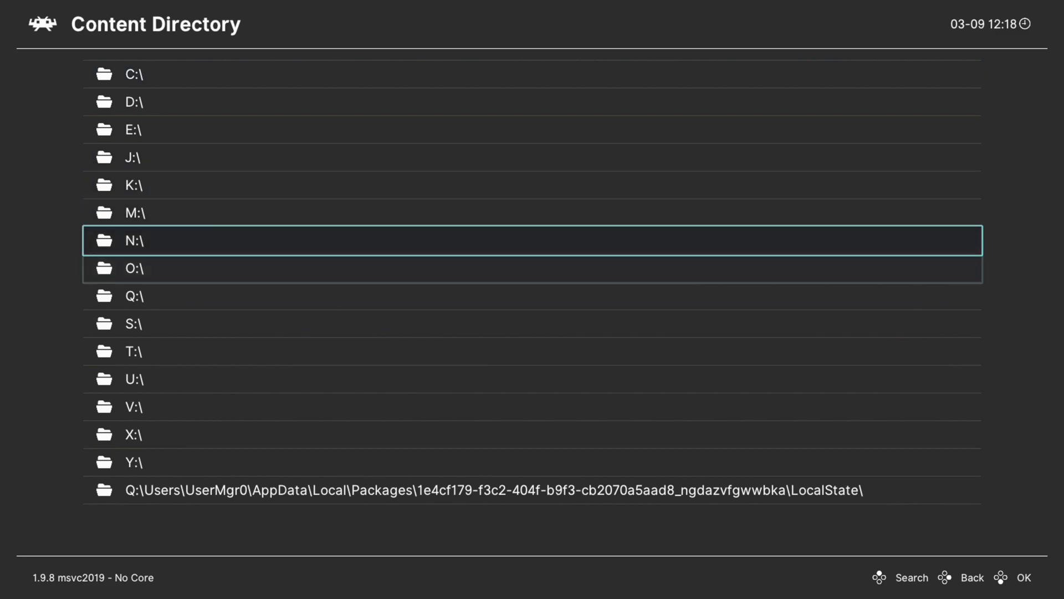
key("Up")
key("Up")
key("Up")
key("Up")
key("Up")
key("Up")
key("Up")
key("Return")
Step: Set the Atari Jaguar folder on E:\ as the directory to scan
key("Down")
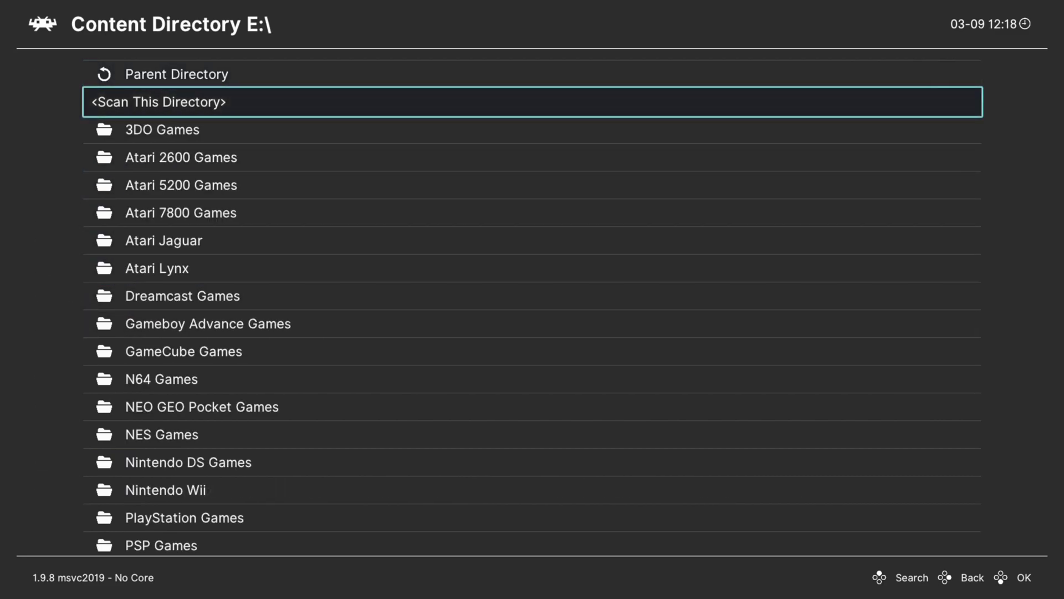
key("Down")
key("Down")
key("Down")
key("Down")
key("Down")
key("Down")
key("Up")
key("Return")
key("Down")
key("Return")
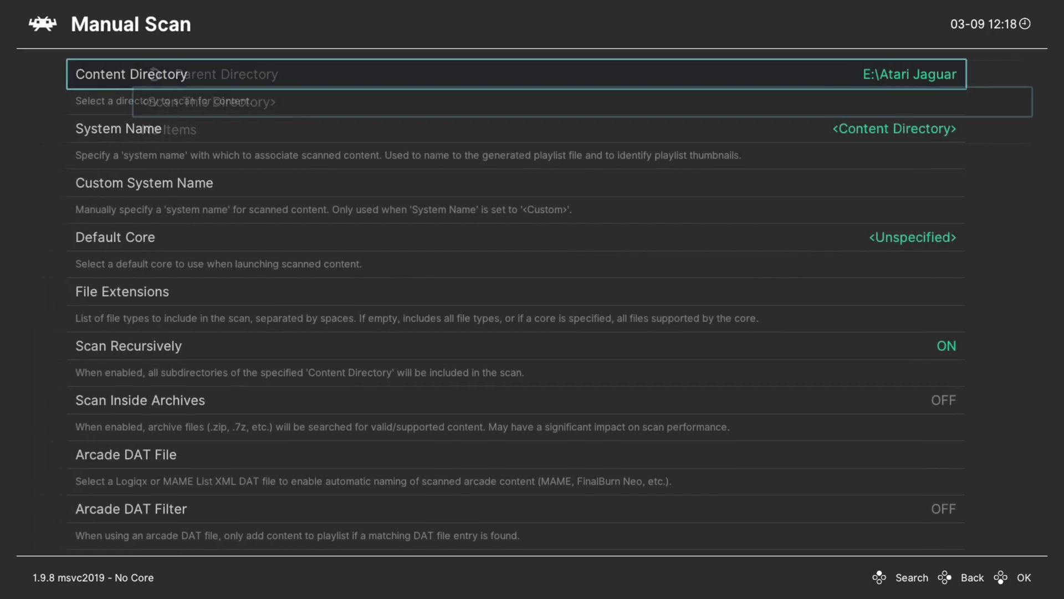
Step: Set the scan's System Name to Atari - Jaguar
key("Down")
key("Return")
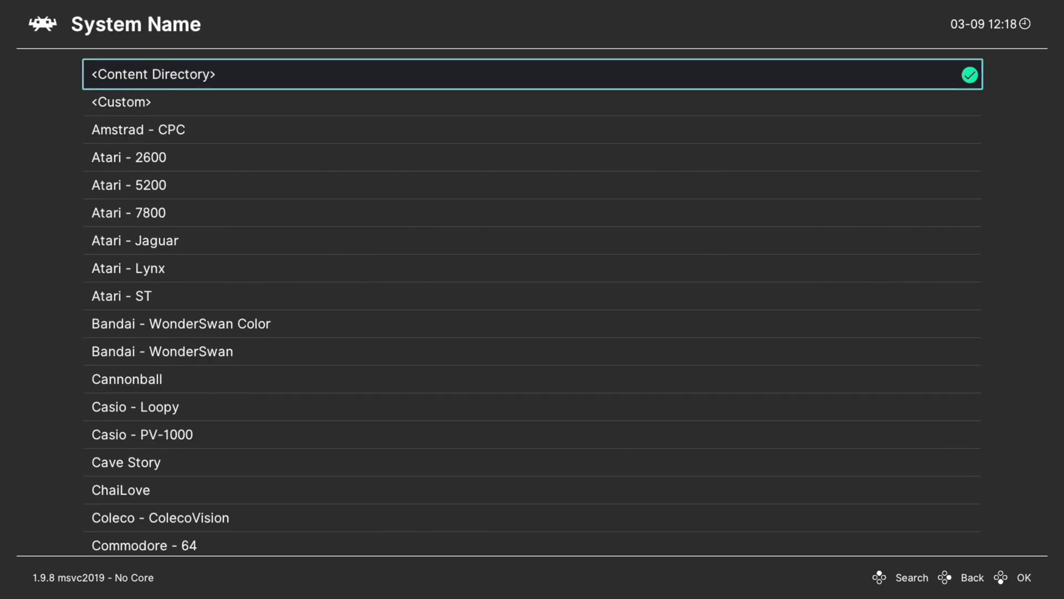
key("Down")
key("Down")
key("Down")
key("Down")
key("Down")
key("Down")
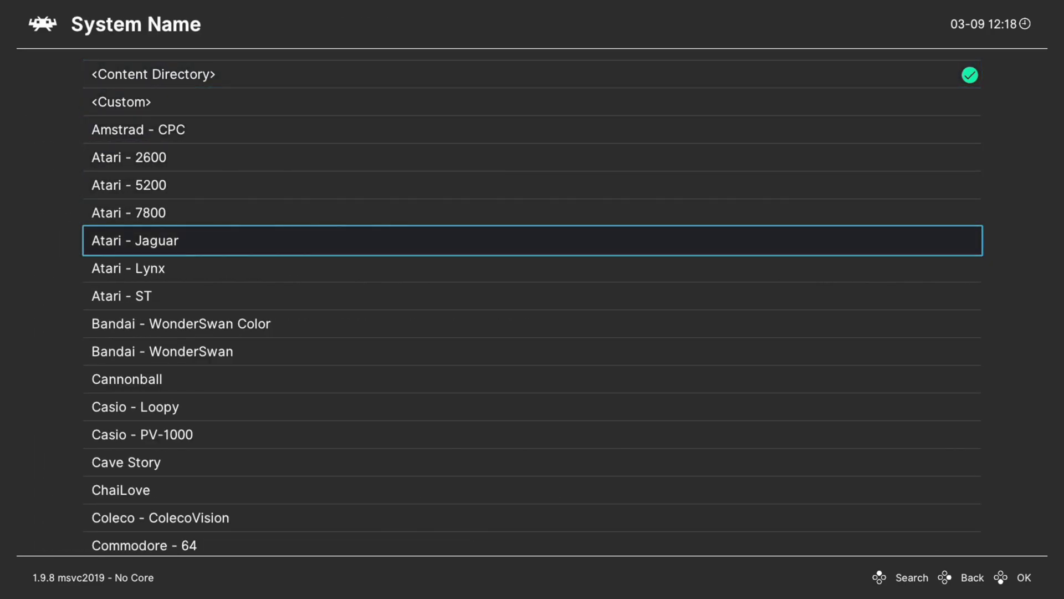
key("Return")
Step: Set the scan's Default Core to Atari - Jaguar (Virtual Jaguar)
key("Down")
key("Down")
key("Return")
key("Down")
key("Down")
key("Down")
key("Down")
key("Down")
key("Down")
key("Down")
key("Down")
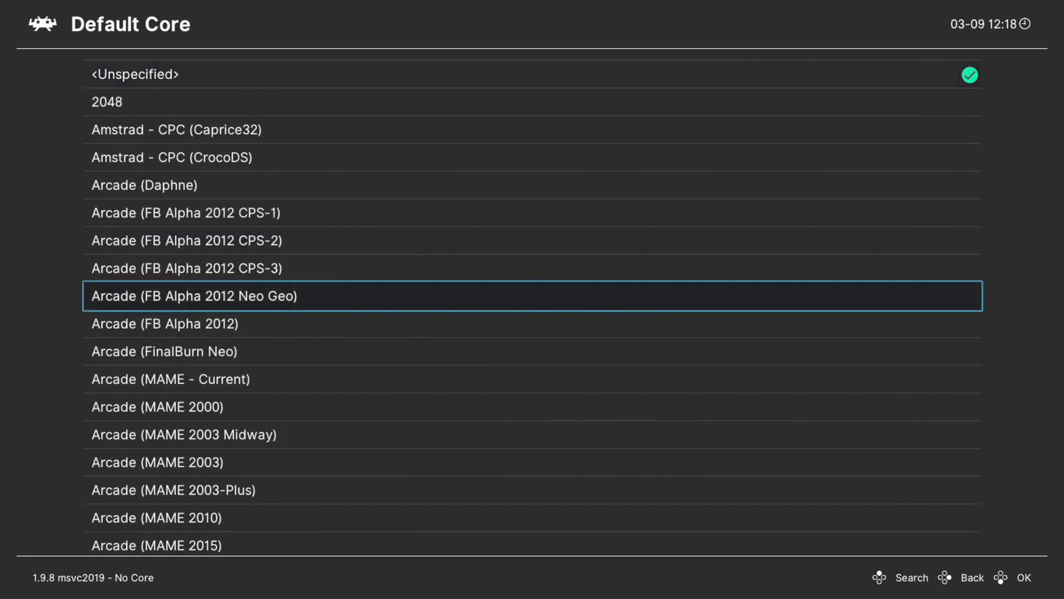
key("Left")
key("Left")
key("Down")
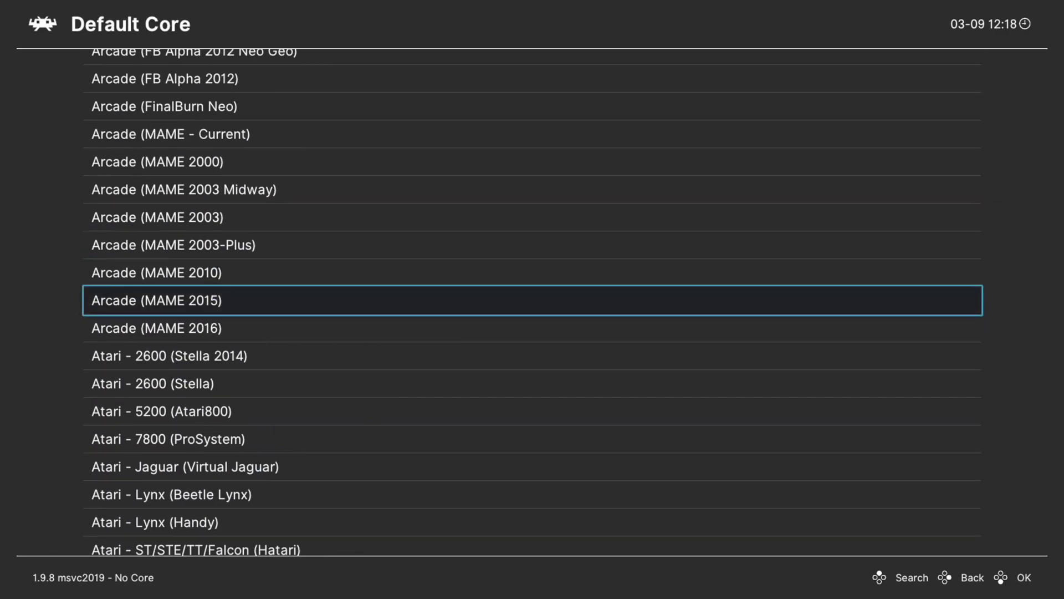
key("Down")
key("Down")
key("Down")
key("Down")
key("Down")
key("Down")
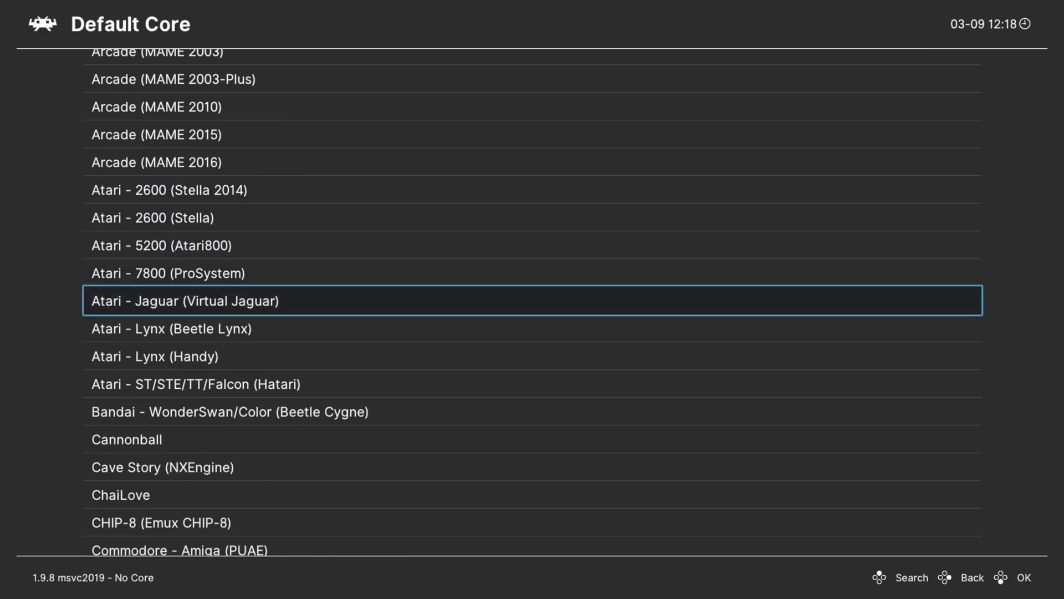
key("Return")
Step: Turn on Scan Inside Archives for the manual scan
key("Down")
key("Down")
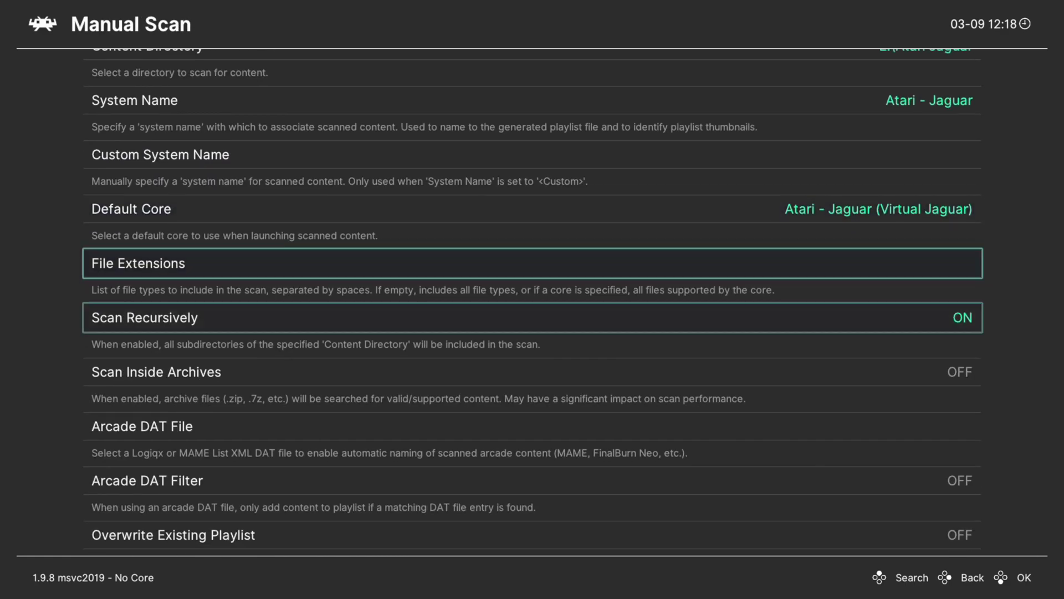
key("Down")
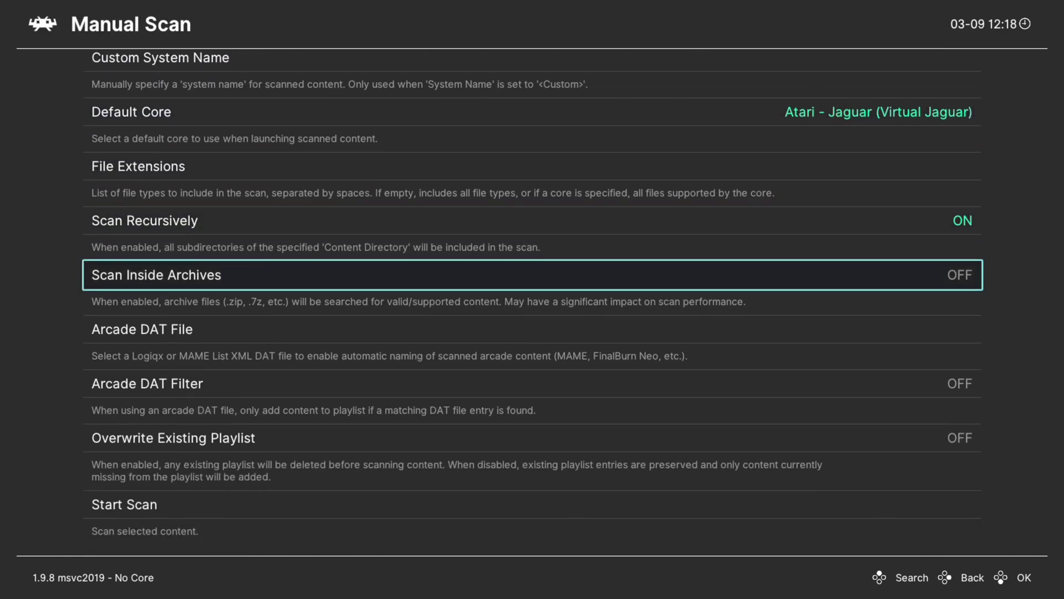
key("Return")
Step: Start the manual scan of the Atari Jaguar directory, leaving the remaining scan options as they are
key("Down")
key("Down")
key("Down")
key("Down")
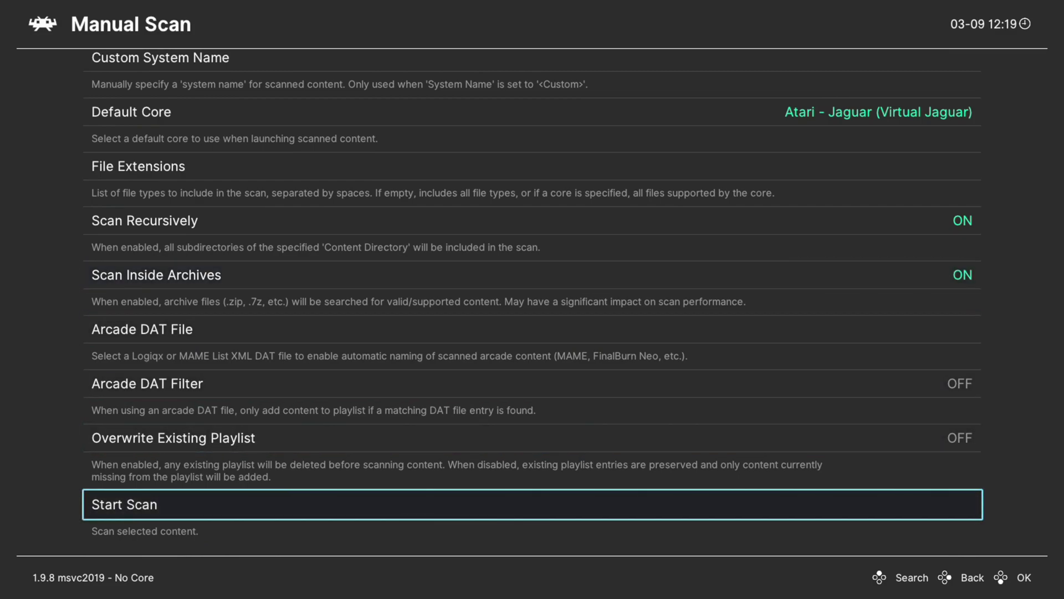
key("Return")
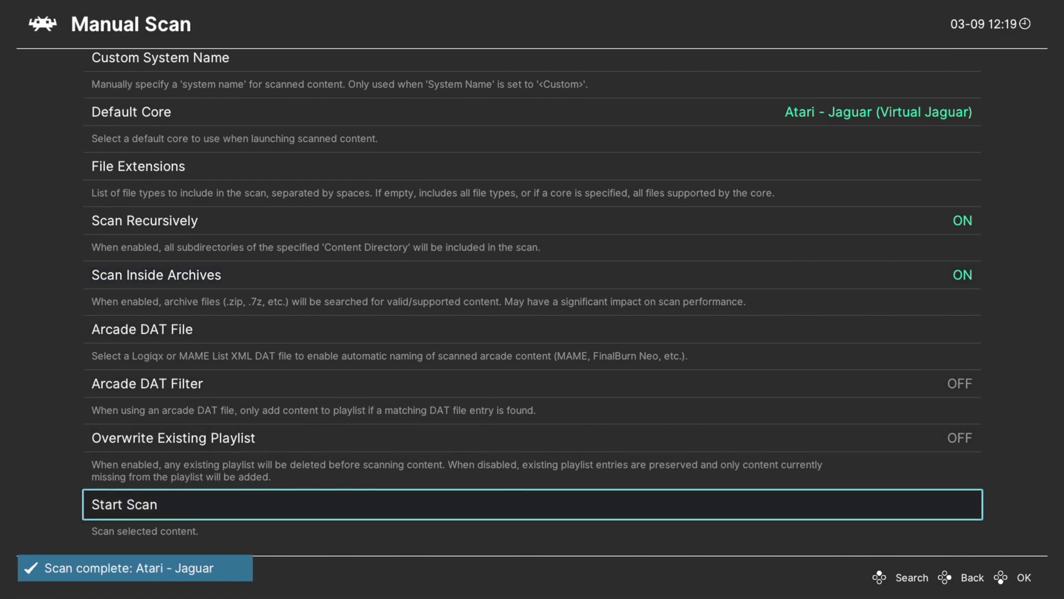
Step: Leave the scan settings, open the Jaguar playlist and look through its games
key("BackSpace")
key("Left")
key("Down")
key("Down")
key("Down")
key("Down")
key("Down")
key("Down")
key("Down")
key("Down")
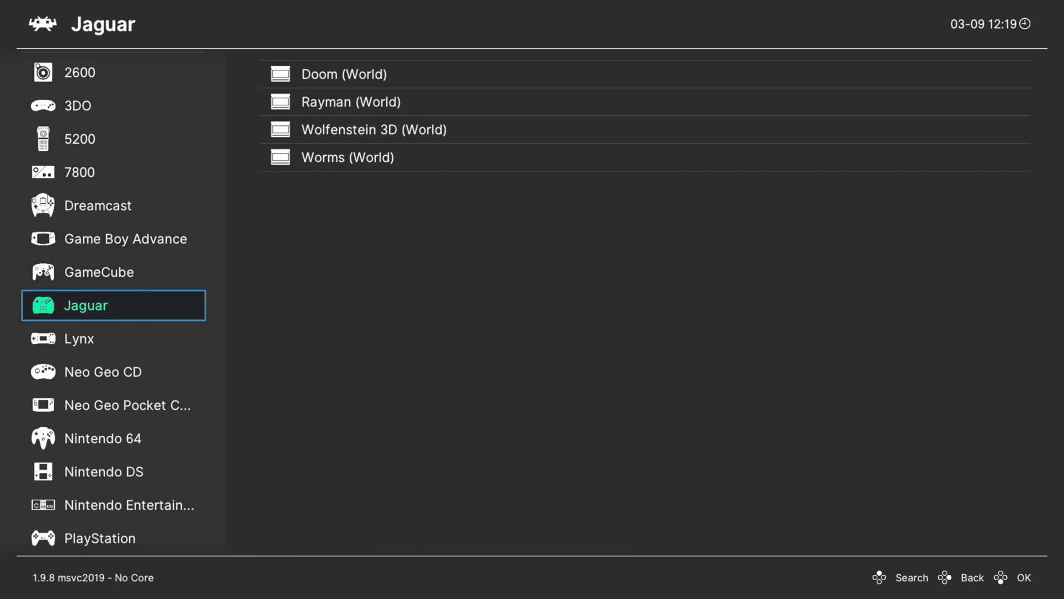
key("Right")
key("Down")
key("Down")
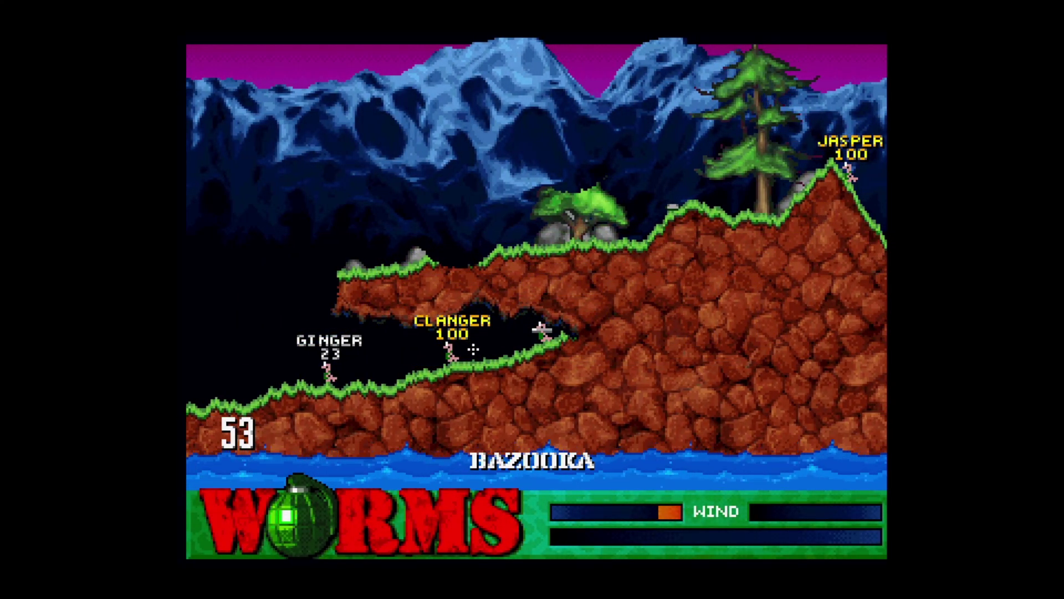
key("space")
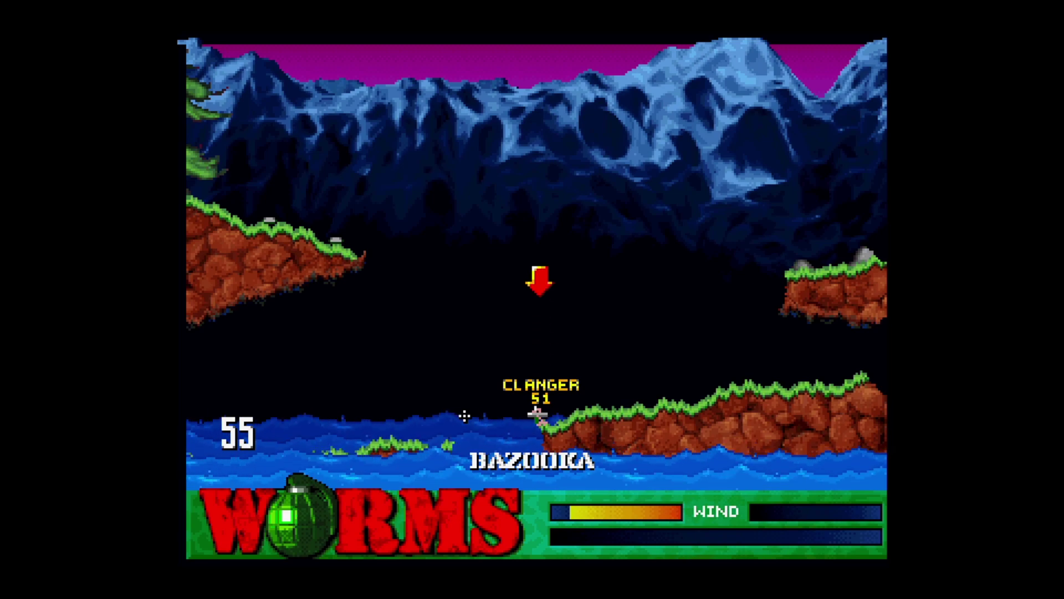
right_click(547, 405)
right_click(548, 406)
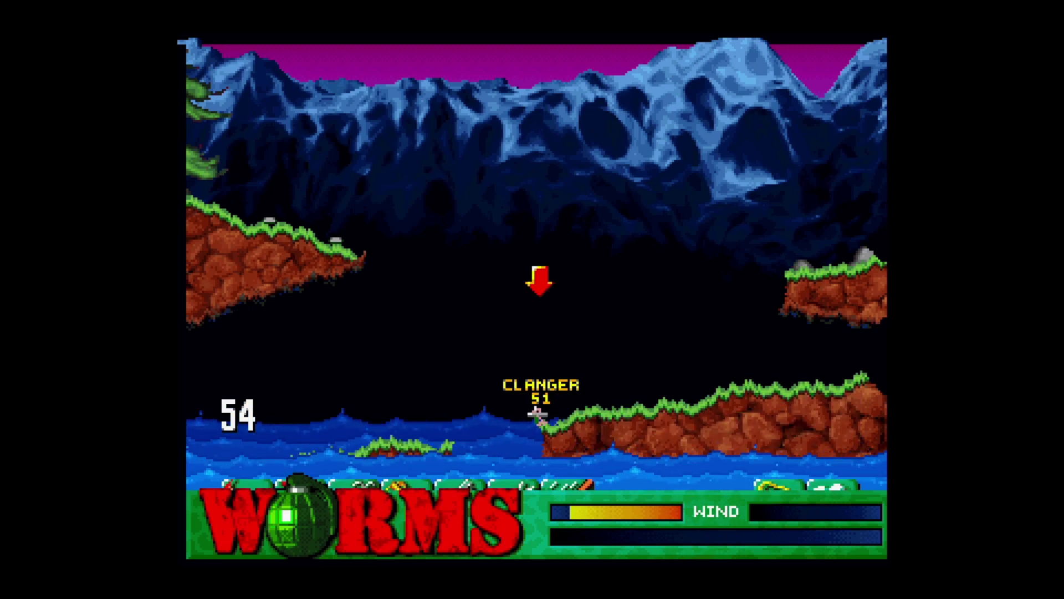
Step: Bring up the Quick Menu over the running Worms game and open its Core Options
right_click(547, 405)
key("F1")
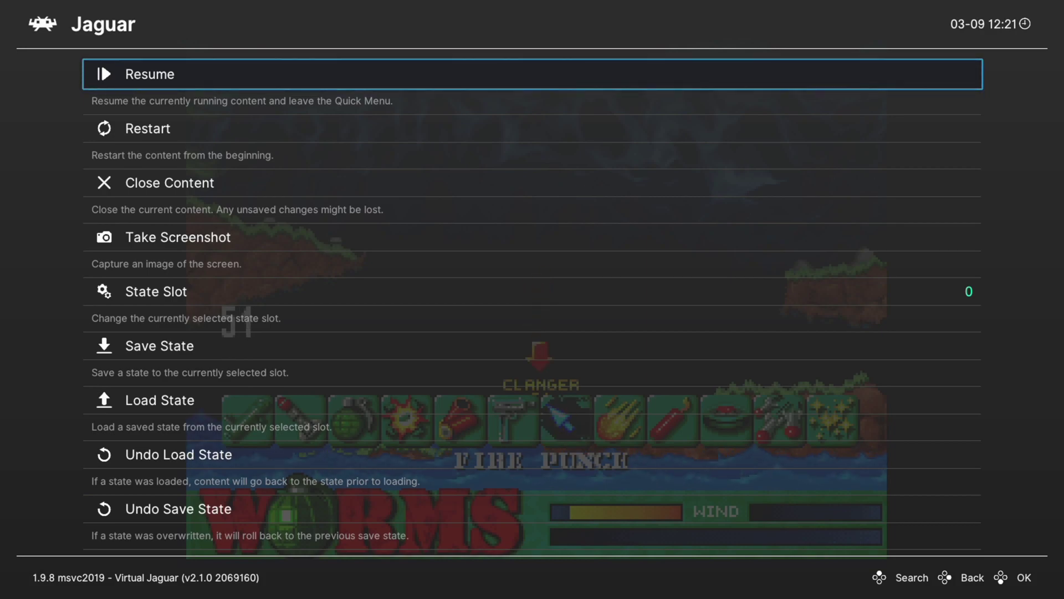
key("Down")
key("Down")
key("Down")
key("Down")
key("Down")
key("Down")
key("Down")
key("Down")
key("Down")
key("Return")
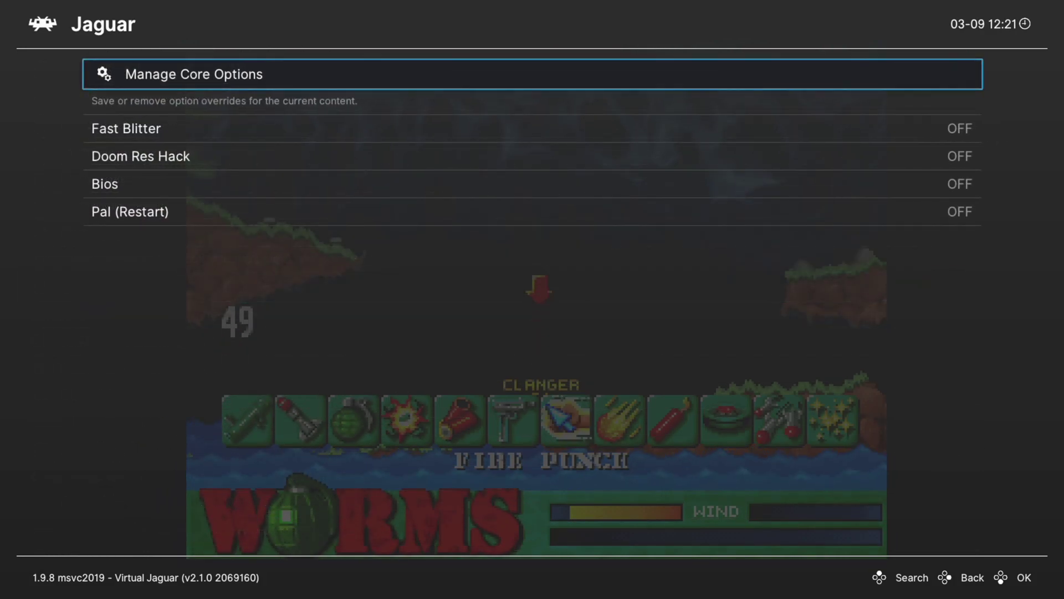
Step: Go through the Virtual Jaguar core options Fast Blitter, Doom Res Hack, Bios and Pal (Restart) without changing them
key("Down")
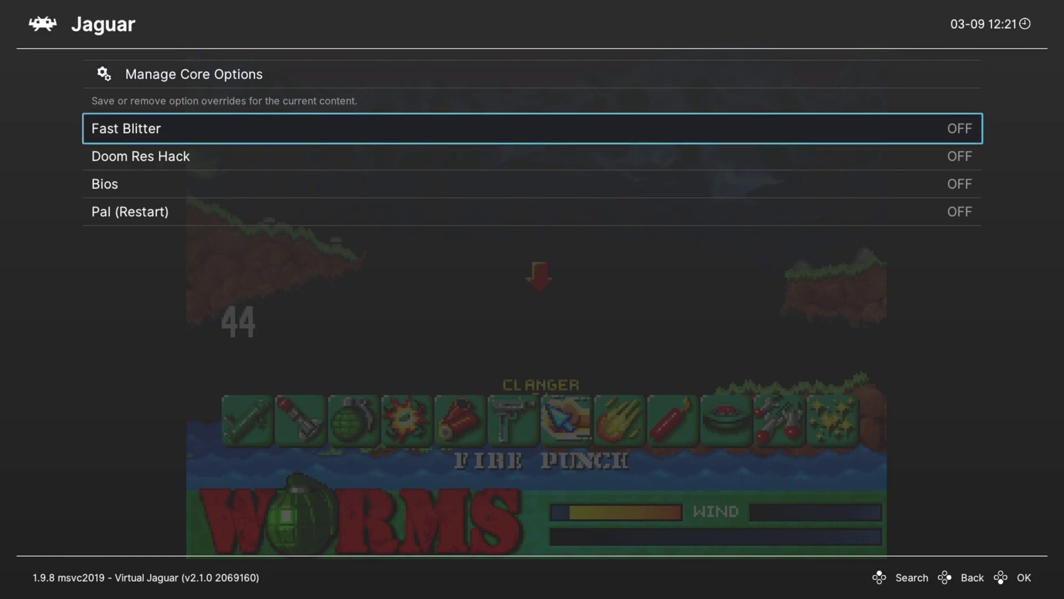
key("Down")
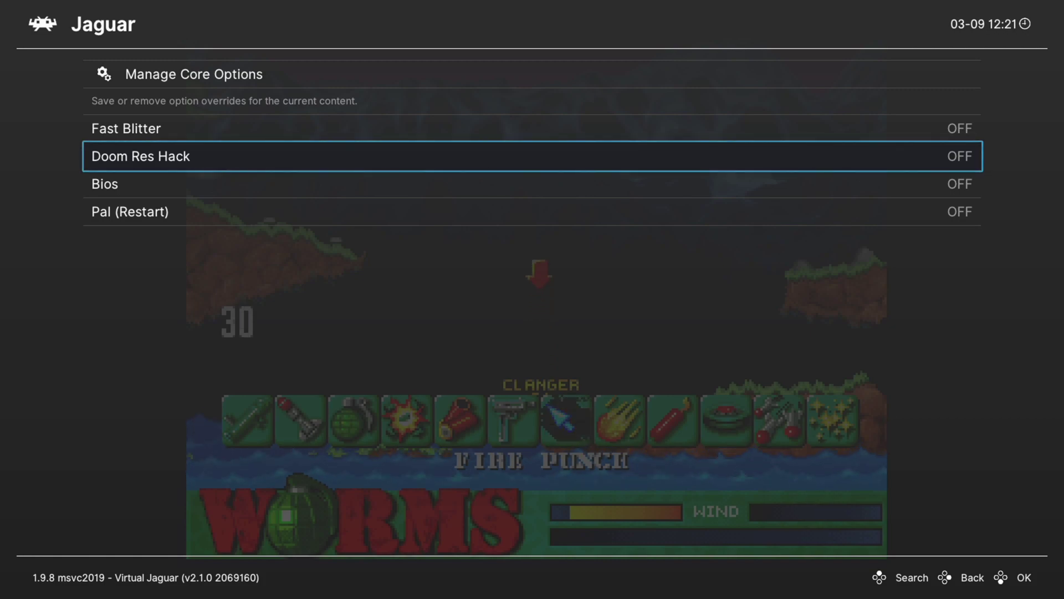
key("Down")
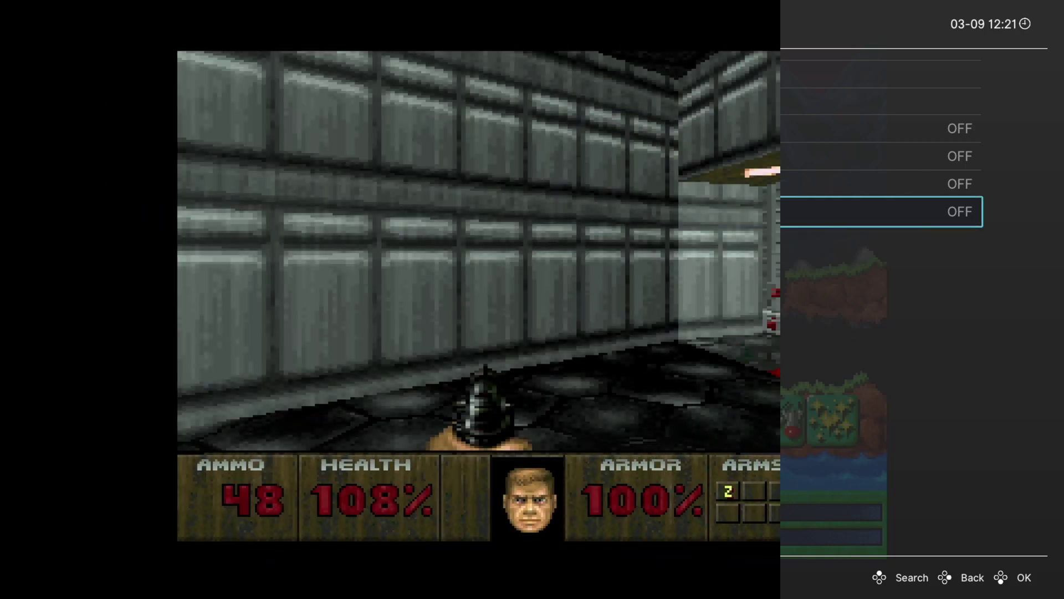
key("Up")
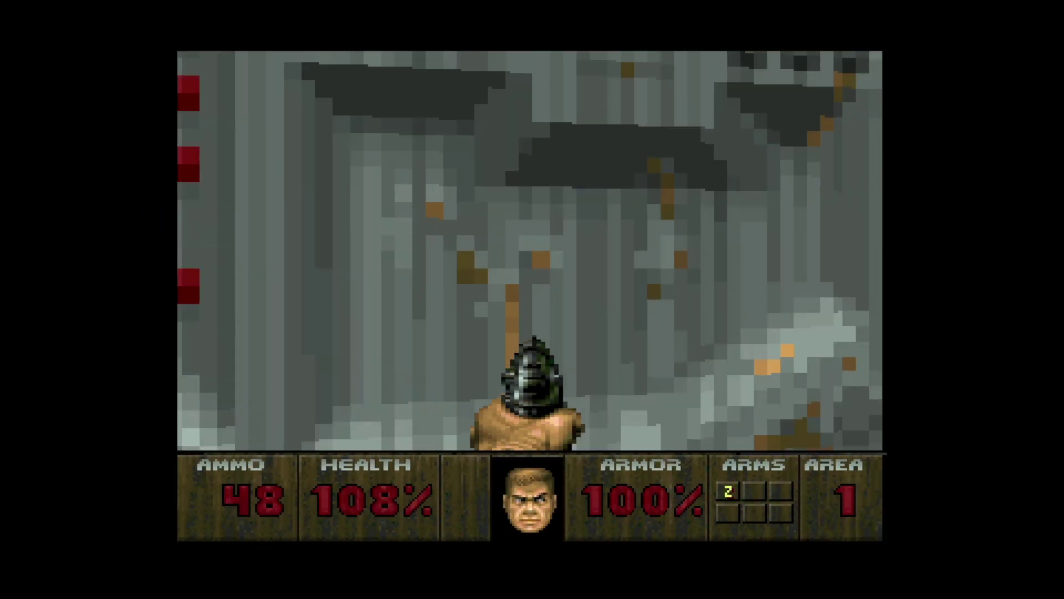
key("Up")
key("ctrl")
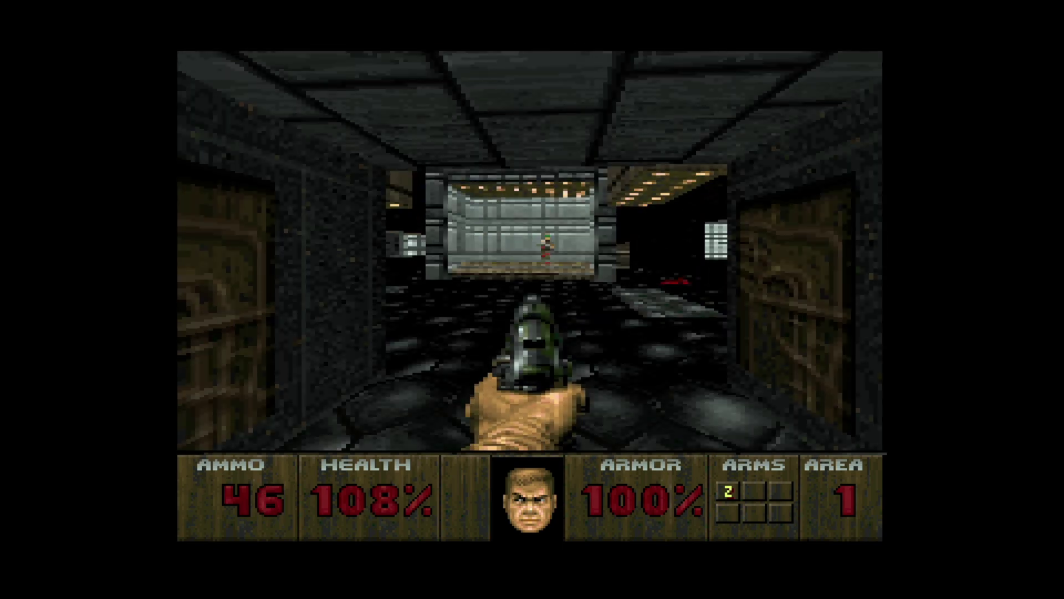
key("Up")
key("ctrl")
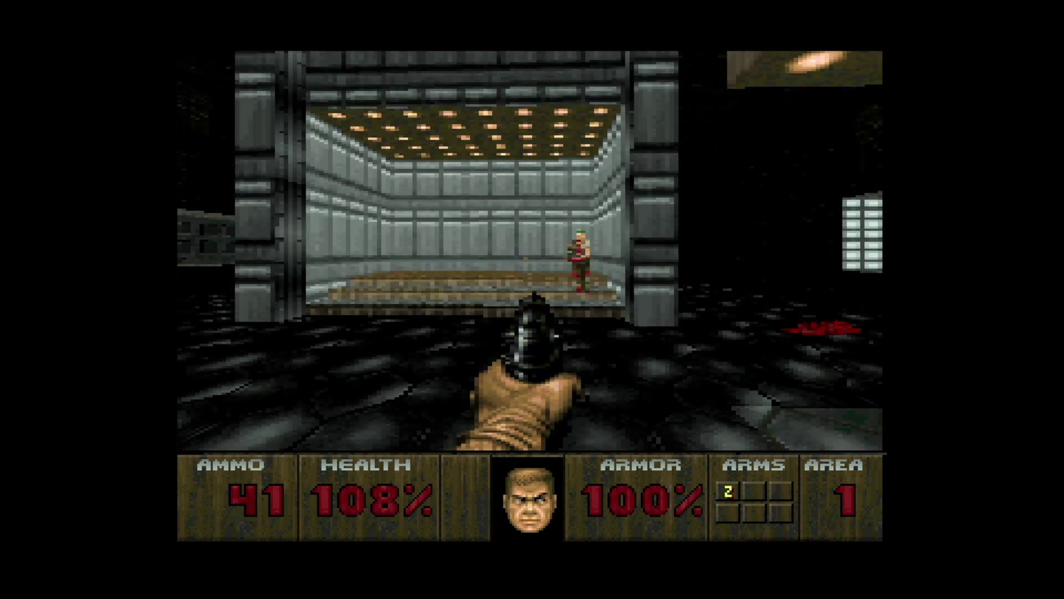
key("ctrl")
key("Up")
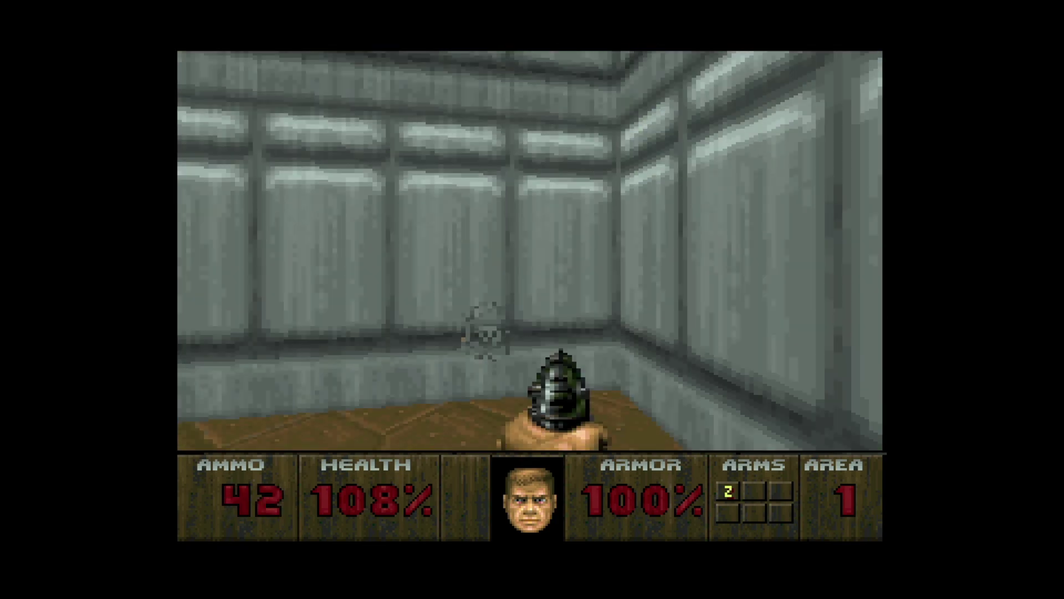
key("Right")
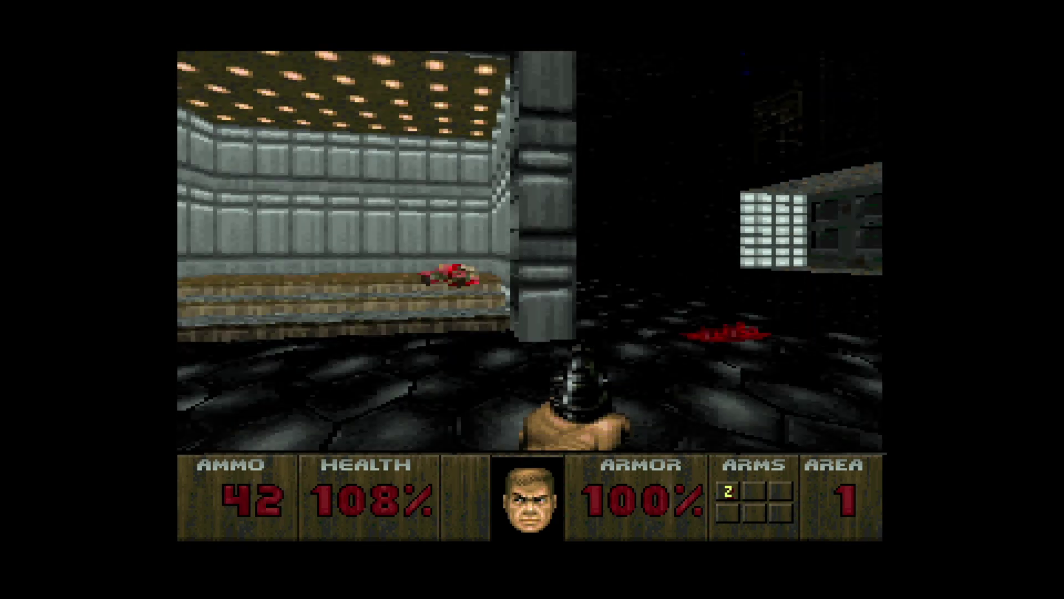
key("Right")
key("Up")
key("Up")
key("Left")
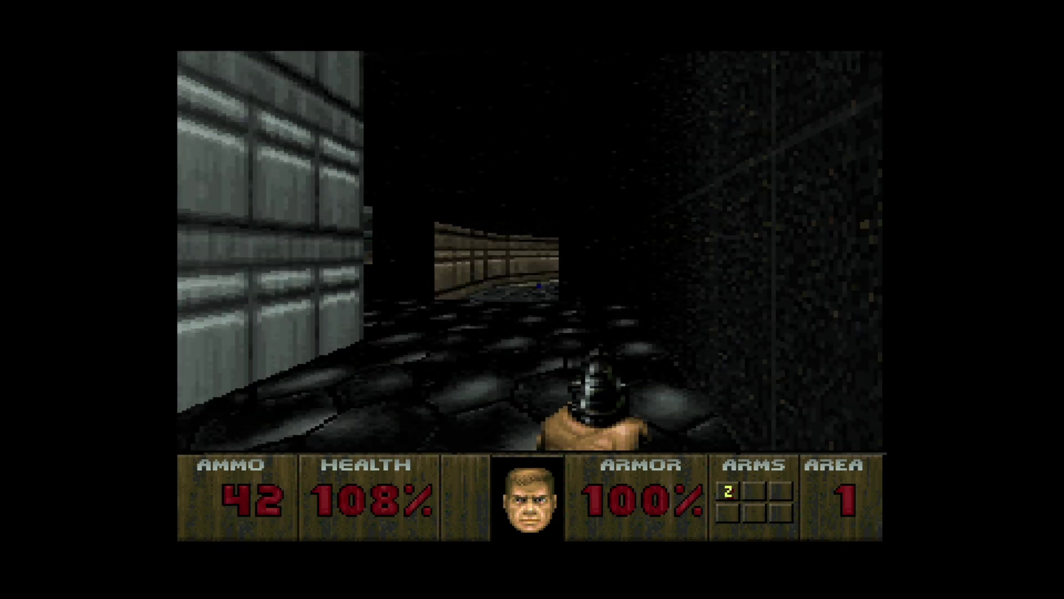
key("Up")
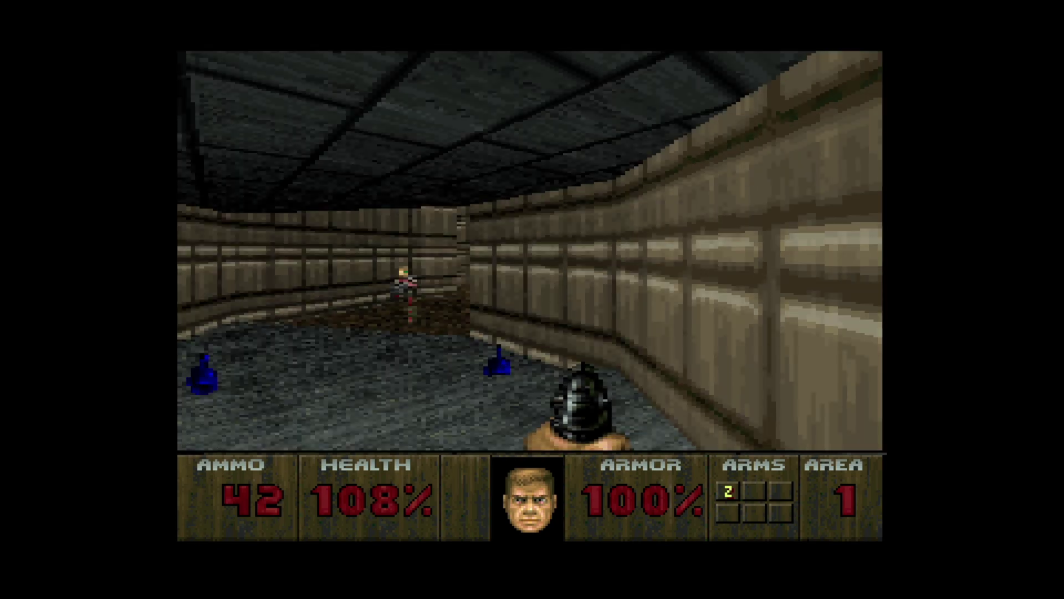
key("Left")
key("ctrl")
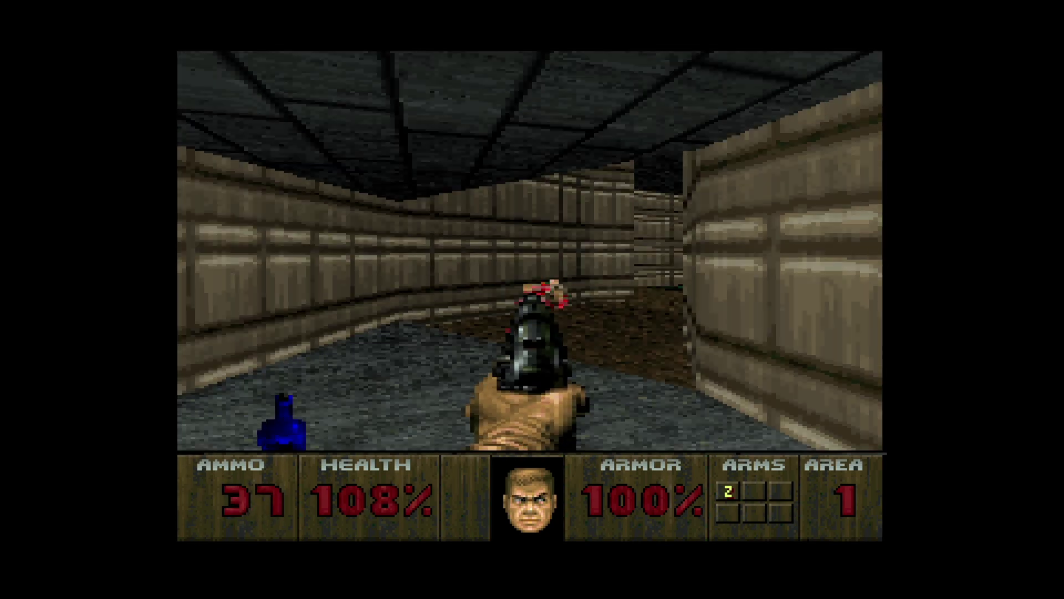
key("Down")
key("ctrl")
key("Up")
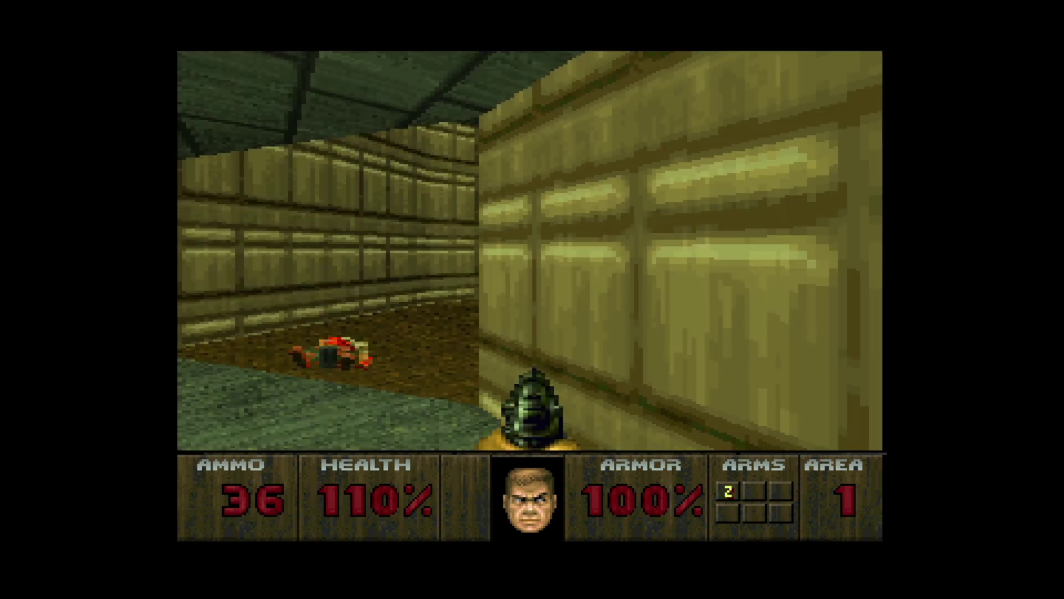
key("Right")
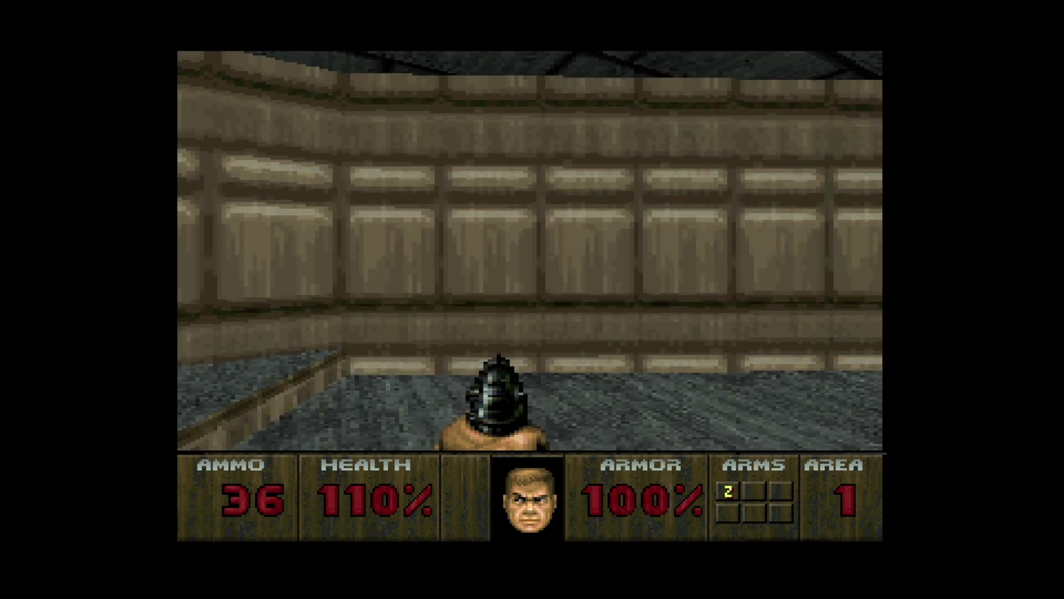
key("Up")
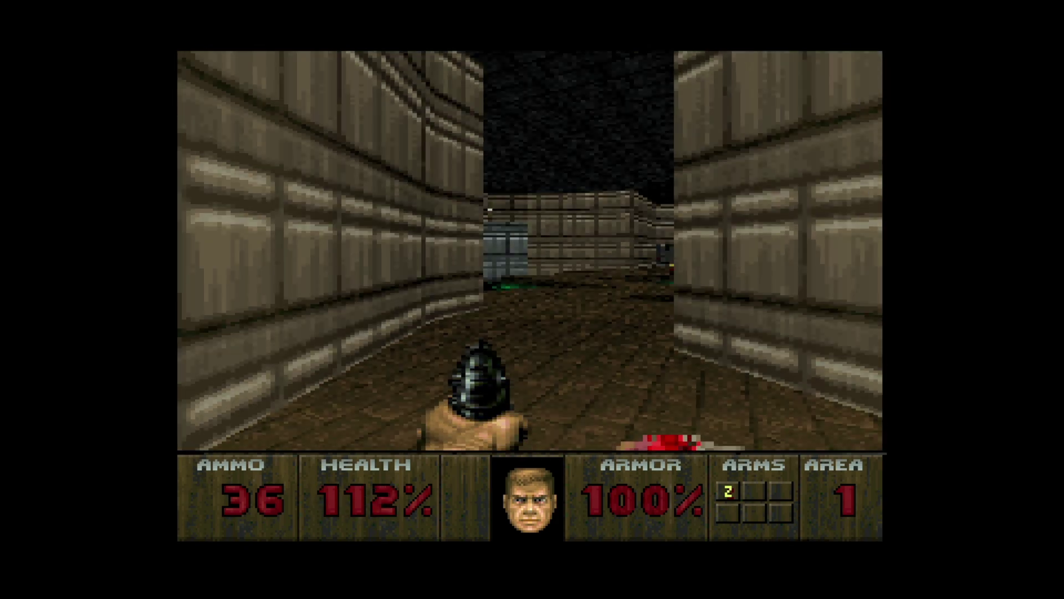
key("Up")
key("ctrl")
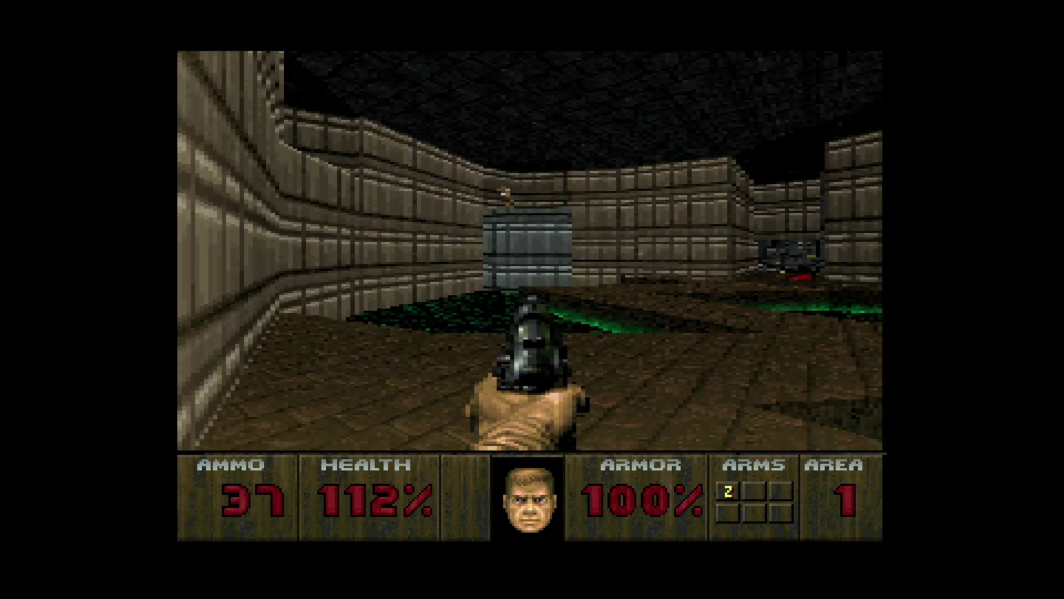
key("ctrl")
key("Up")
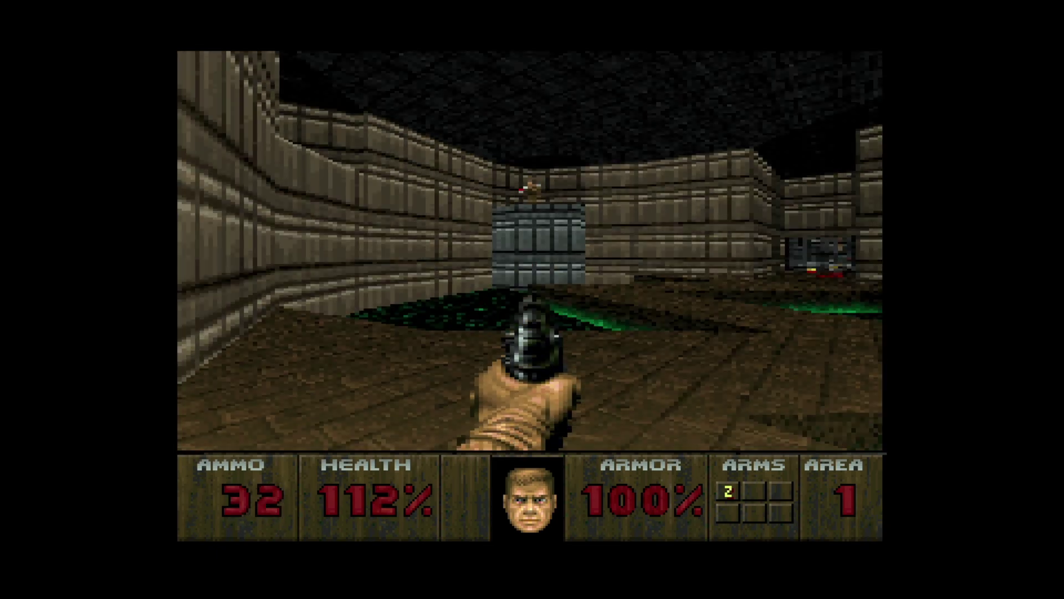
key("ctrl")
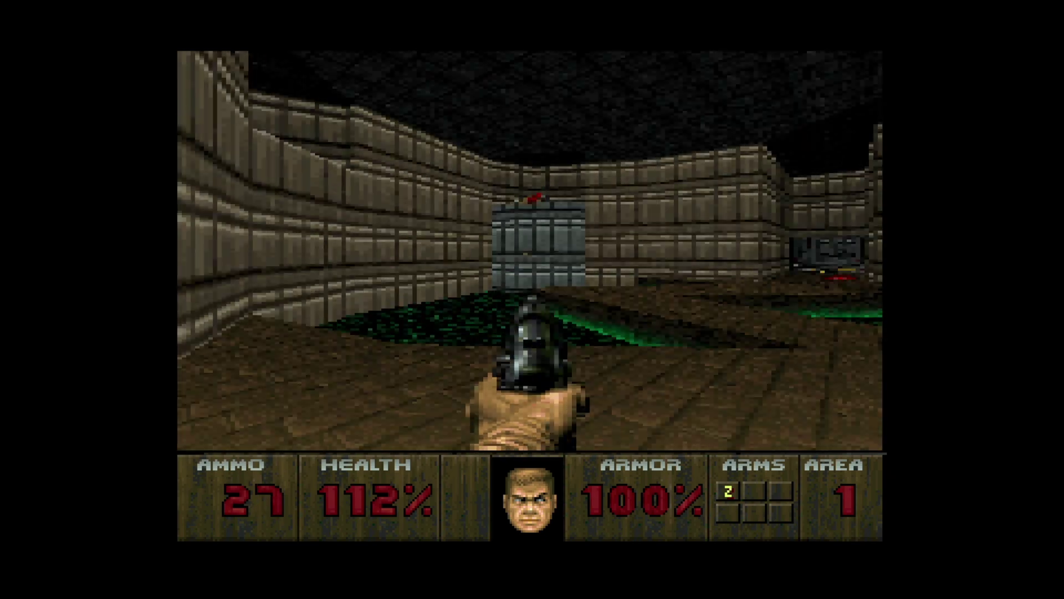
key("Right")
key("ctrl")
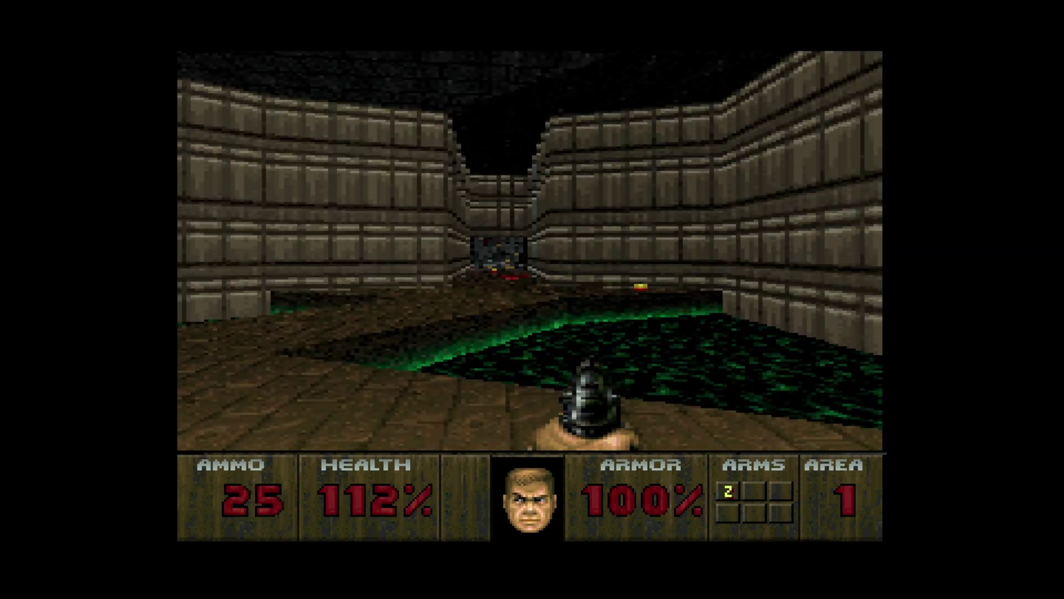
key("Up")
key("Right")
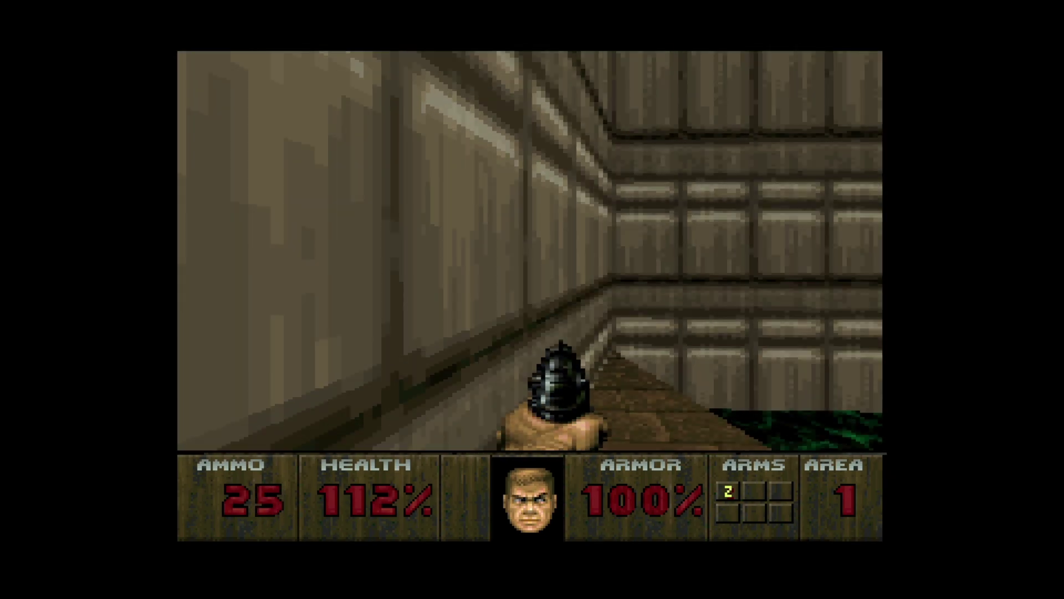
key("Left")
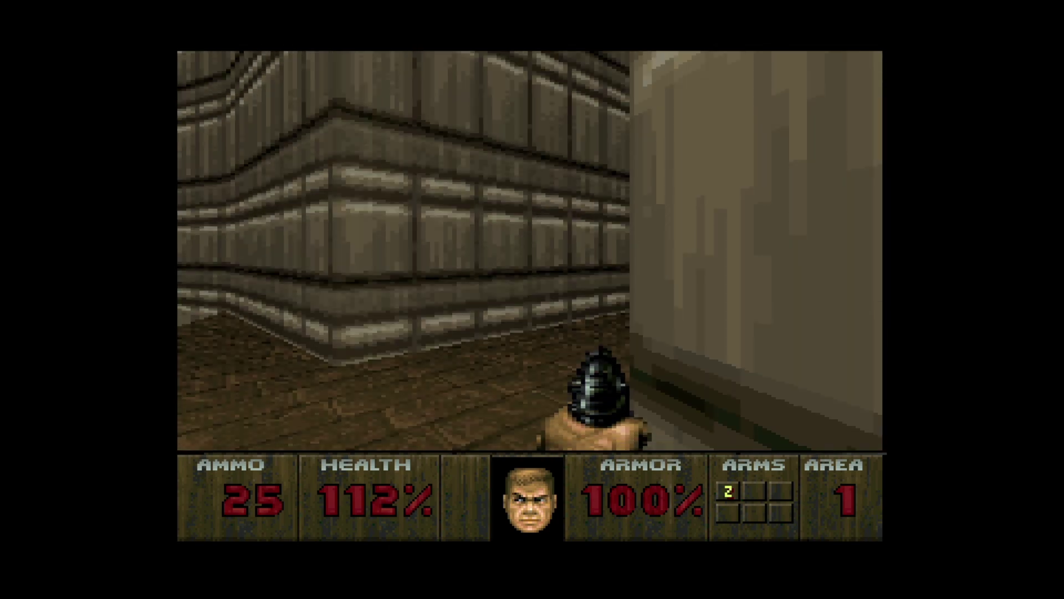
key("Up")
key("Right")
key("Up")
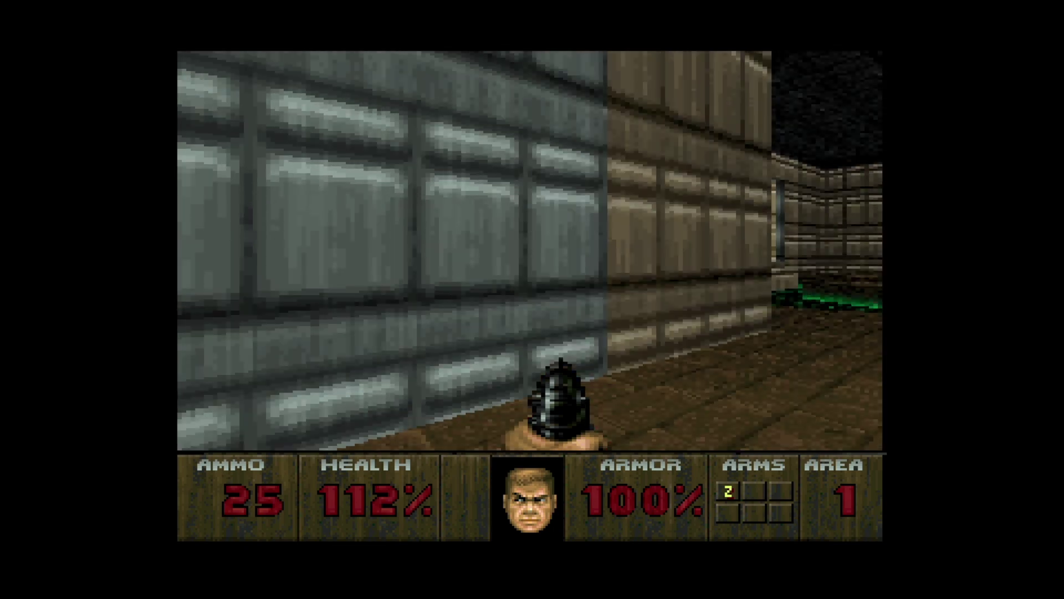
key("Left")
key("Up")
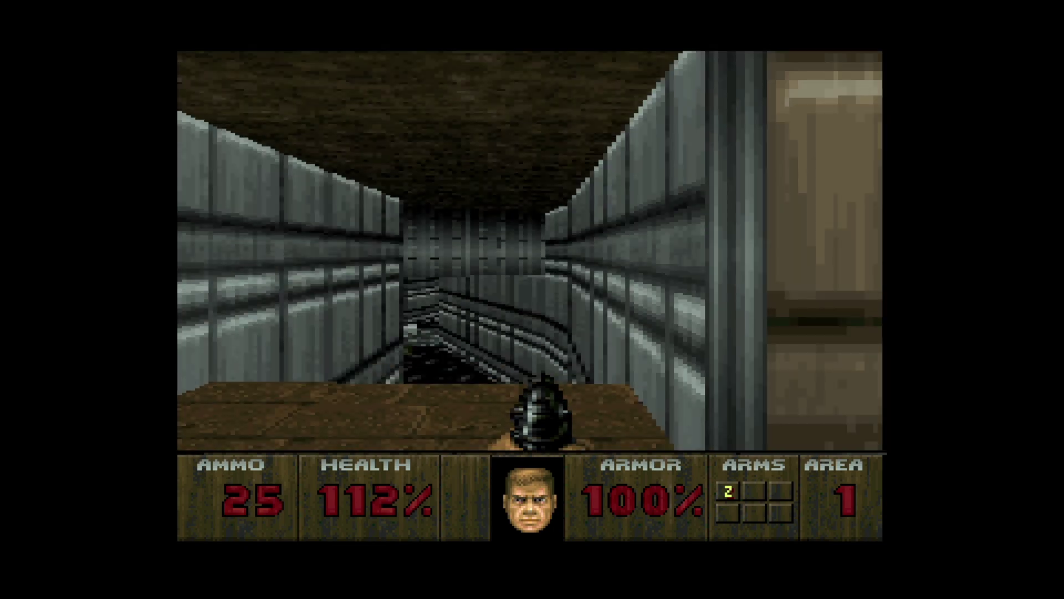
key("Up")
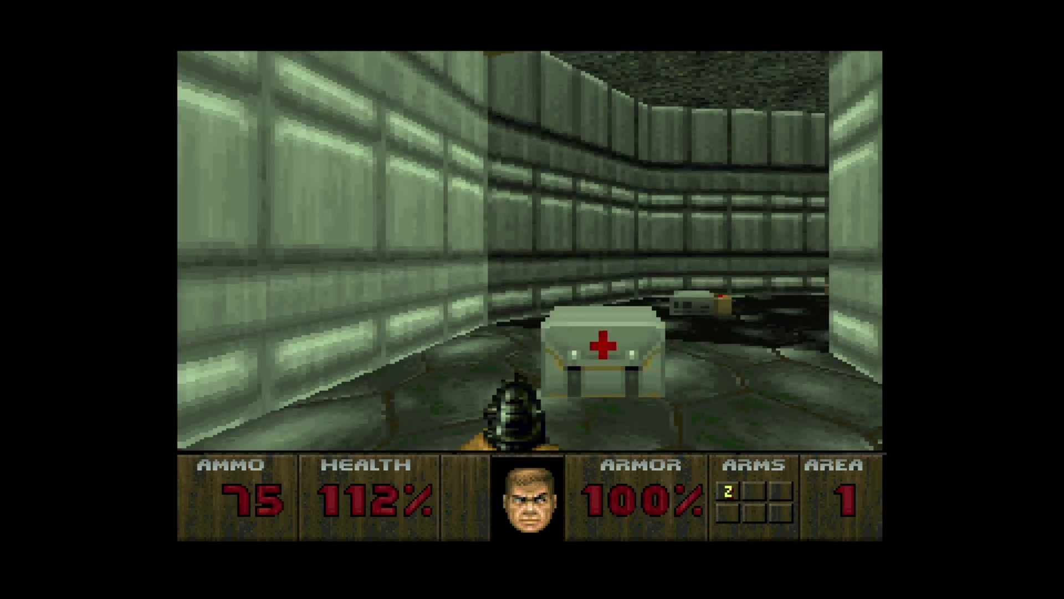
key("Left")
key("Up")
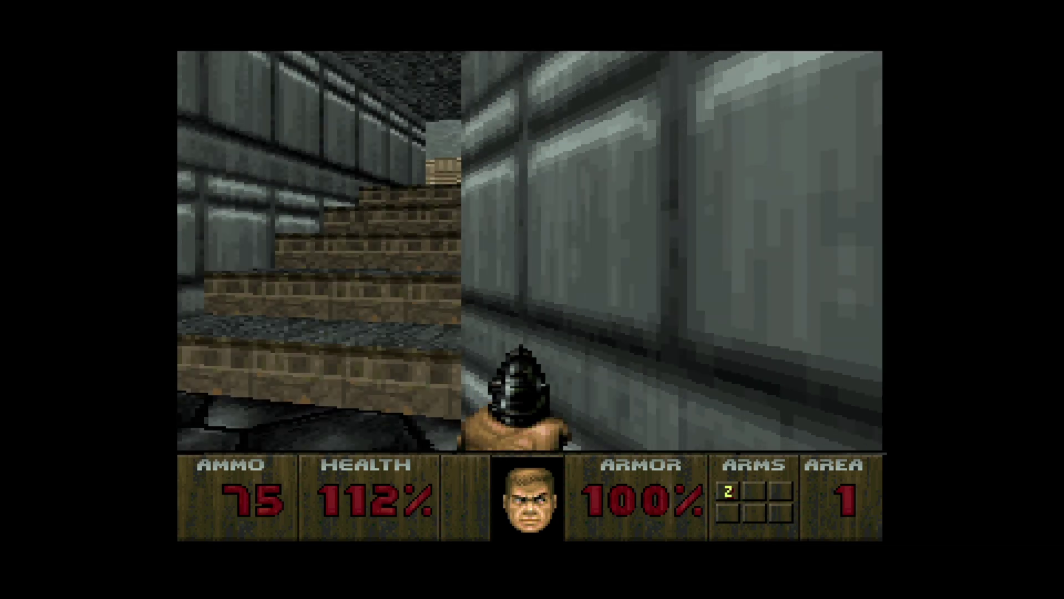
key("Left")
key("Up")
key("Left")
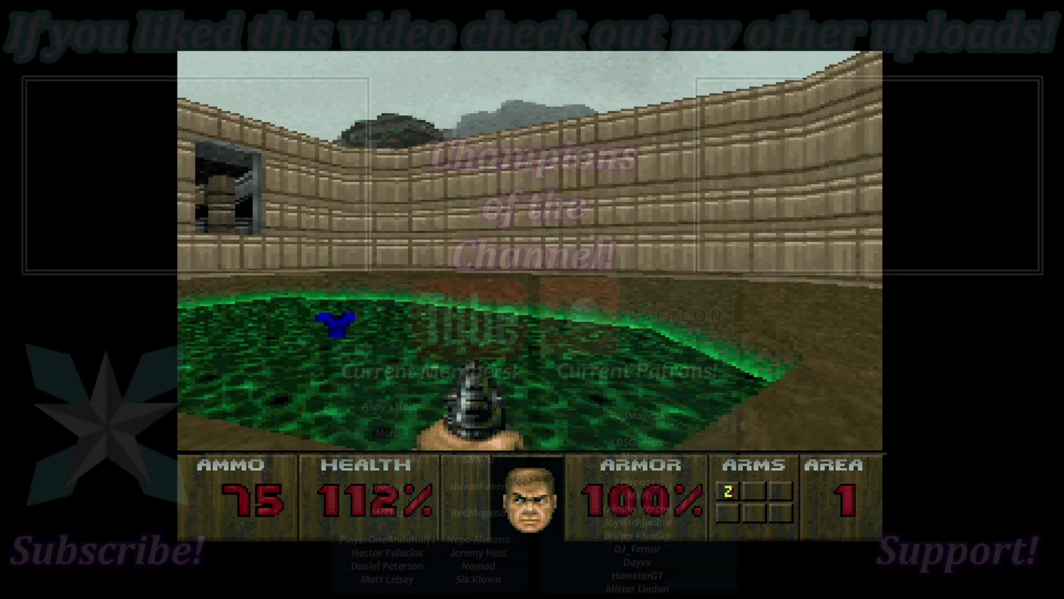